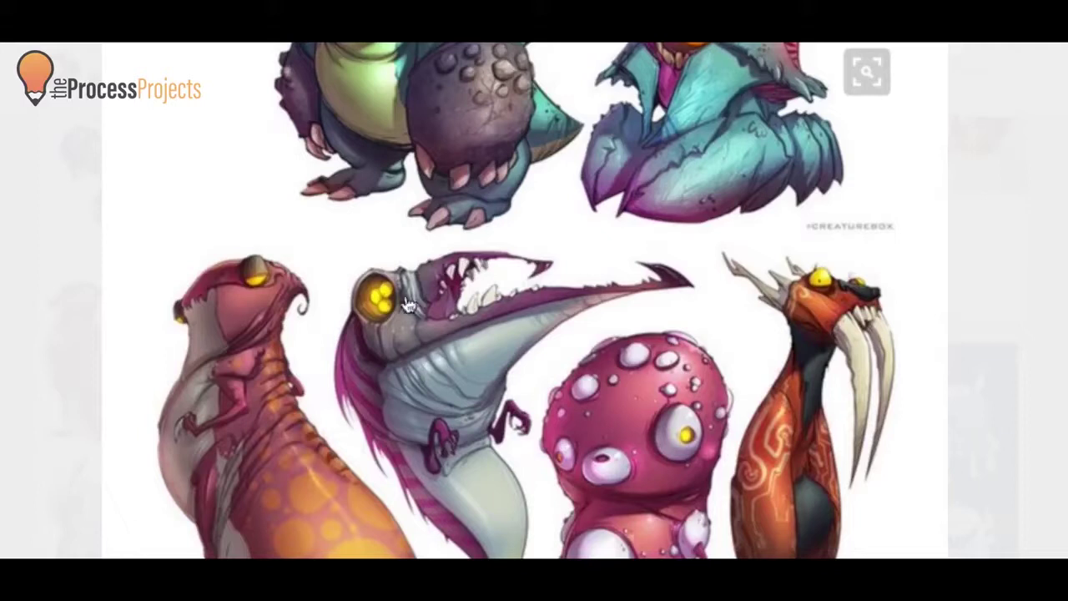
- Examine the body shapes and proportions in the painted creature lineup pin
{"action": "scroll", "coordinate": [373, 309], "scroll_direction": "down", "scroll_amount": 5}
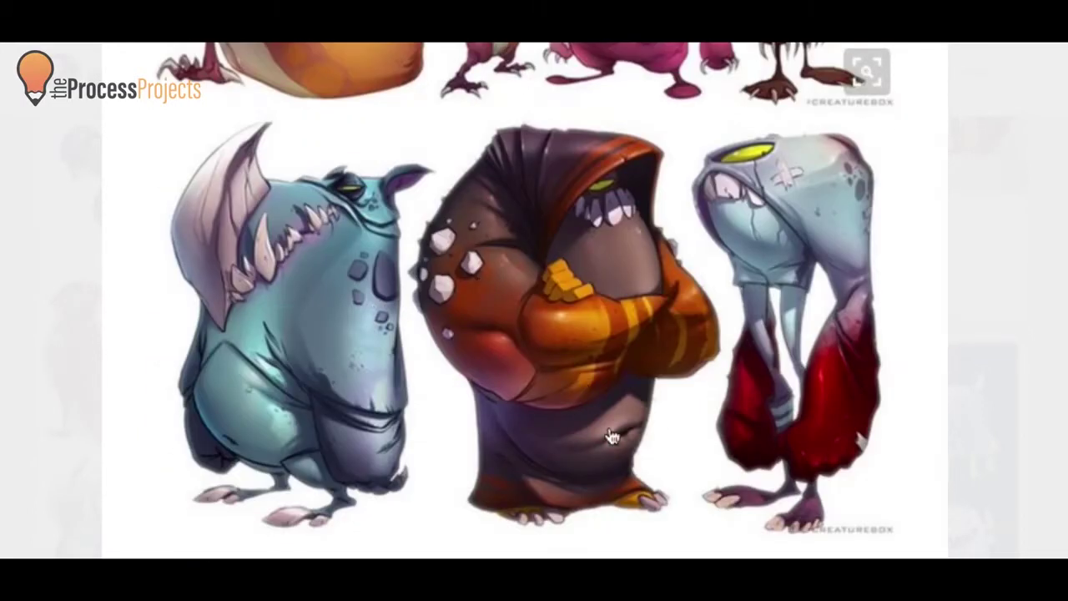
{"action": "scroll", "coordinate": [802, 367], "scroll_direction": "down", "scroll_amount": 5}
{"action": "scroll", "coordinate": [802, 365], "scroll_direction": "down", "scroll_amount": 4}
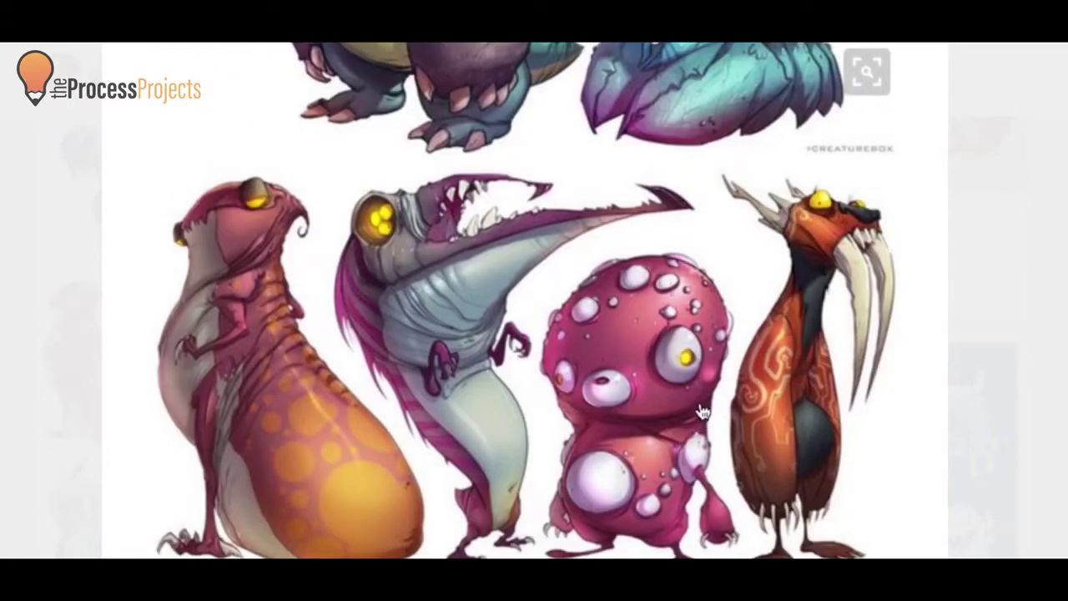
{"action": "scroll", "coordinate": [709, 411], "scroll_direction": "up", "scroll_amount": 1}
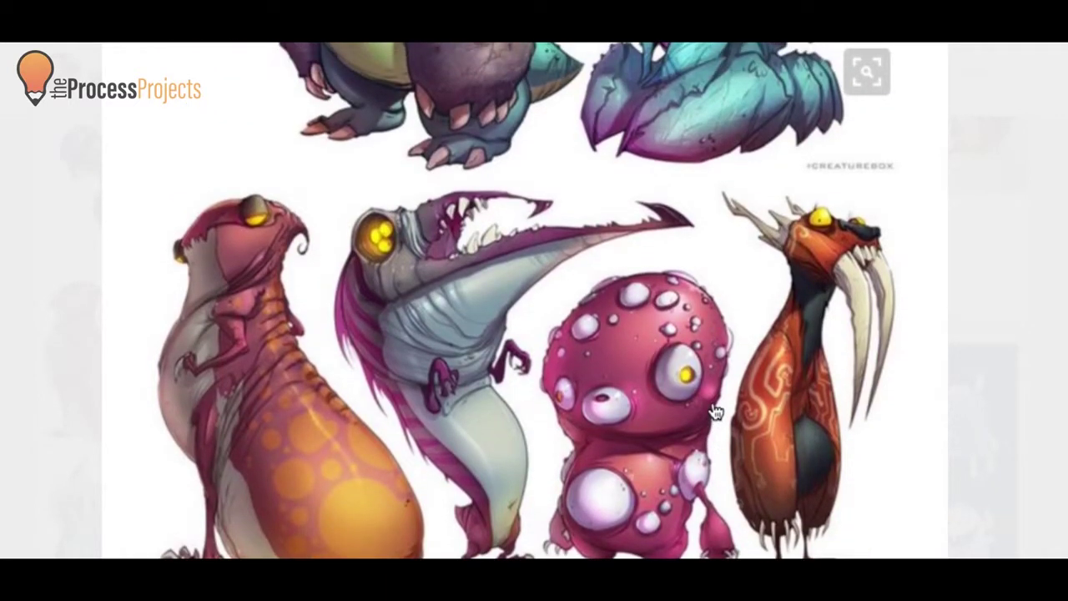
{"action": "scroll", "coordinate": [716, 410], "scroll_direction": "up", "scroll_amount": 2}
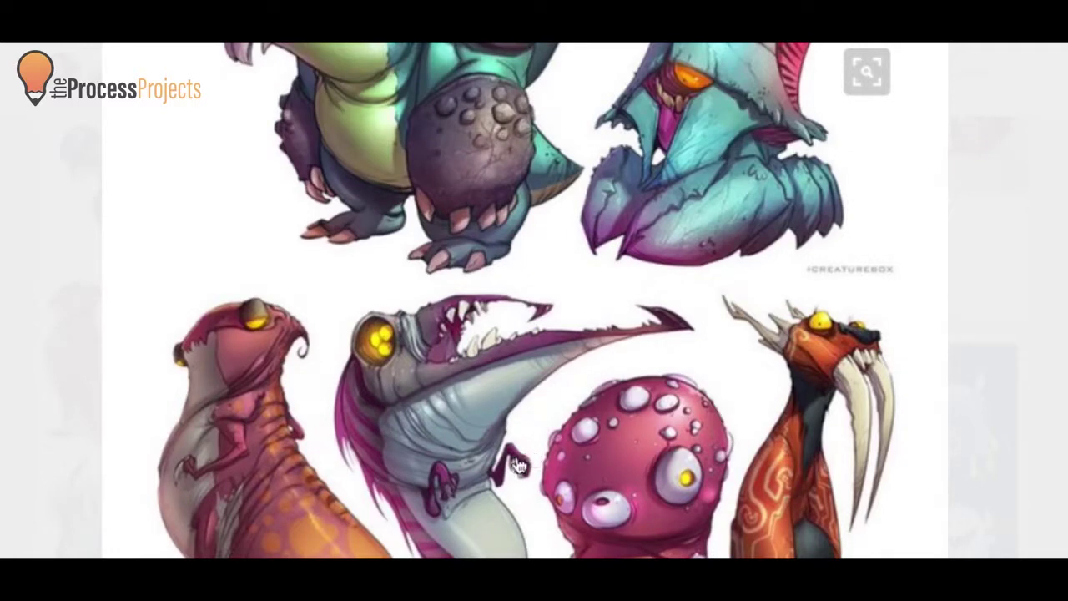
{"action": "scroll", "coordinate": [566, 451], "scroll_direction": "up", "scroll_amount": 3}
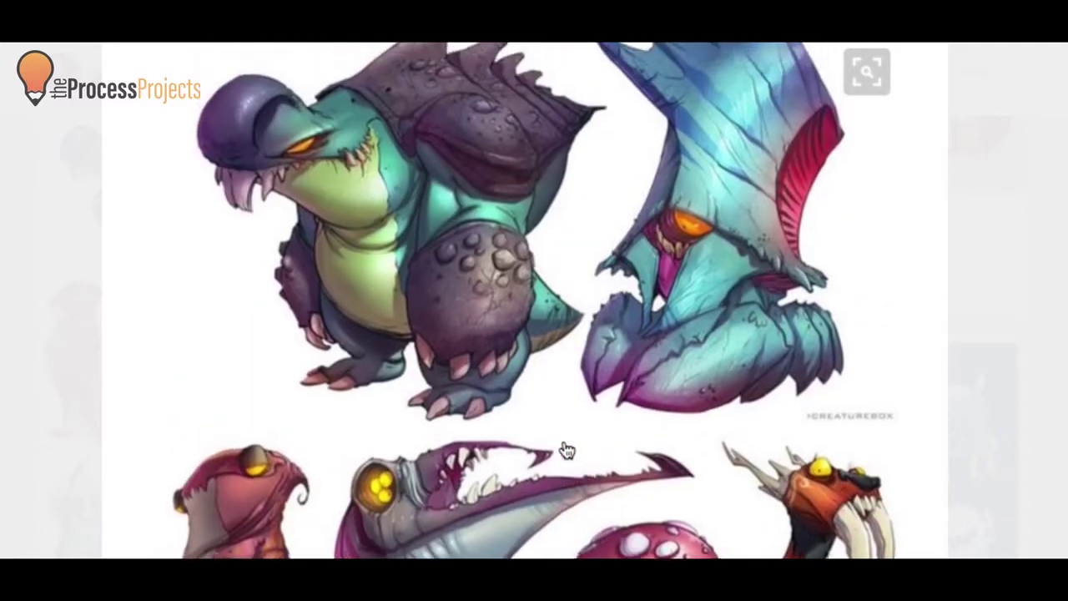
{"action": "scroll", "coordinate": [579, 468], "scroll_direction": "down", "scroll_amount": 3}
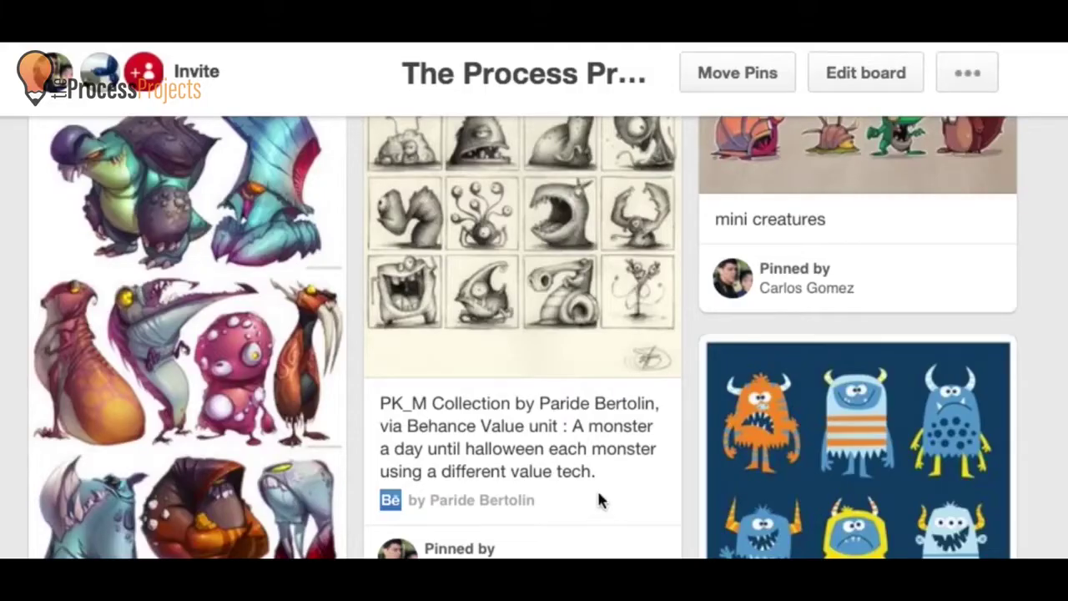
- Browse the monster reference board for illustrations, line drawings, sculptures and plush creatures
{"action": "scroll", "coordinate": [597, 492], "scroll_direction": "down", "scroll_amount": 3}
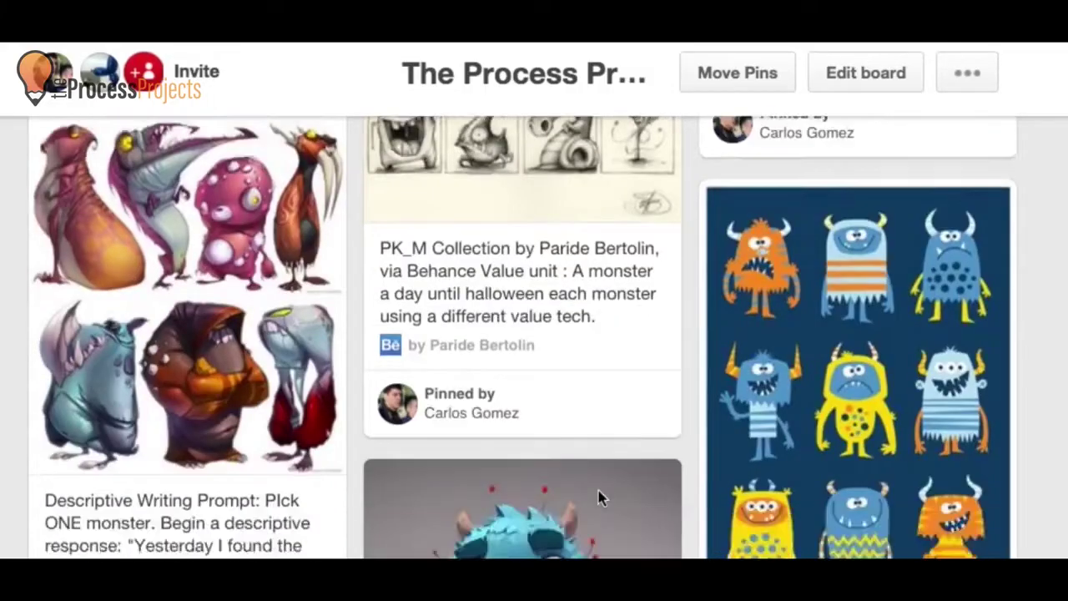
{"action": "scroll", "coordinate": [598, 492], "scroll_direction": "down", "scroll_amount": 10}
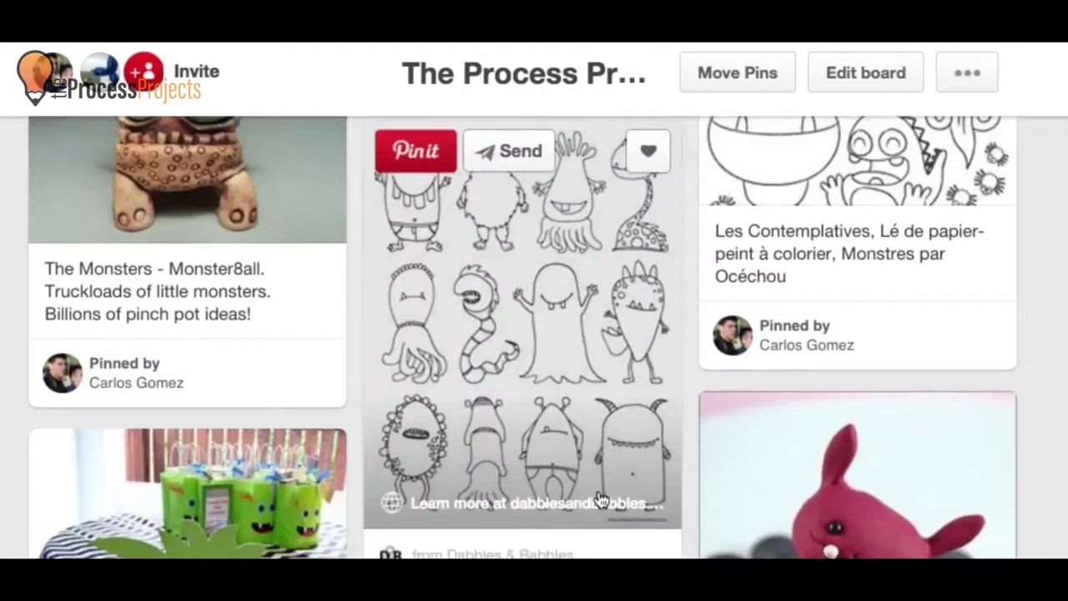
{"action": "scroll", "coordinate": [600, 499], "scroll_direction": "down", "scroll_amount": 5}
{"action": "scroll", "coordinate": [596, 489], "scroll_direction": "down", "scroll_amount": 5}
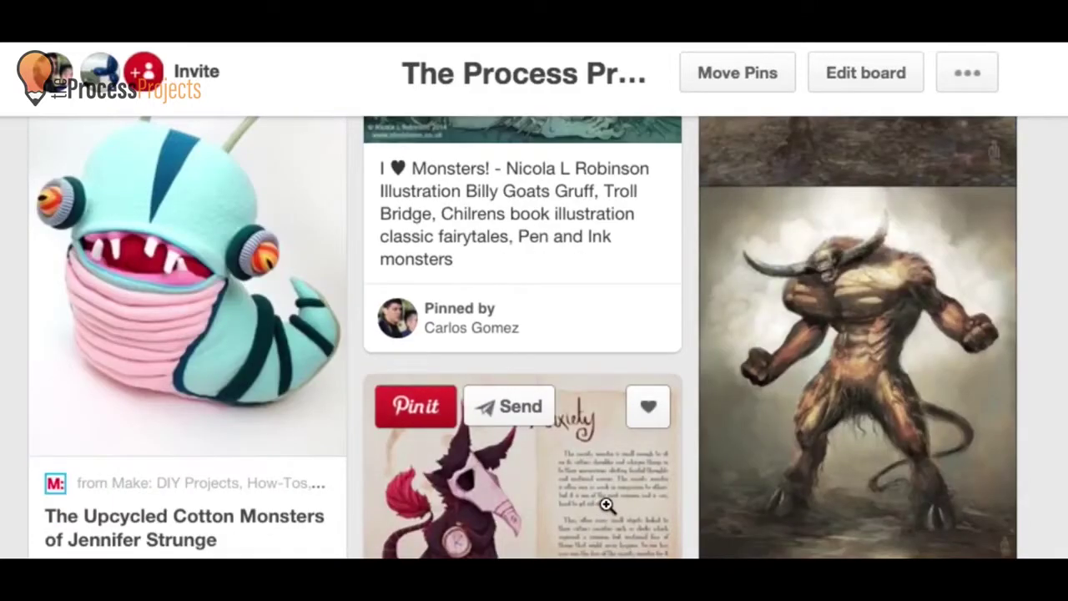
{"action": "scroll", "coordinate": [610, 503], "scroll_direction": "down", "scroll_amount": 5}
{"action": "scroll", "coordinate": [618, 501], "scroll_direction": "up", "scroll_amount": 2}
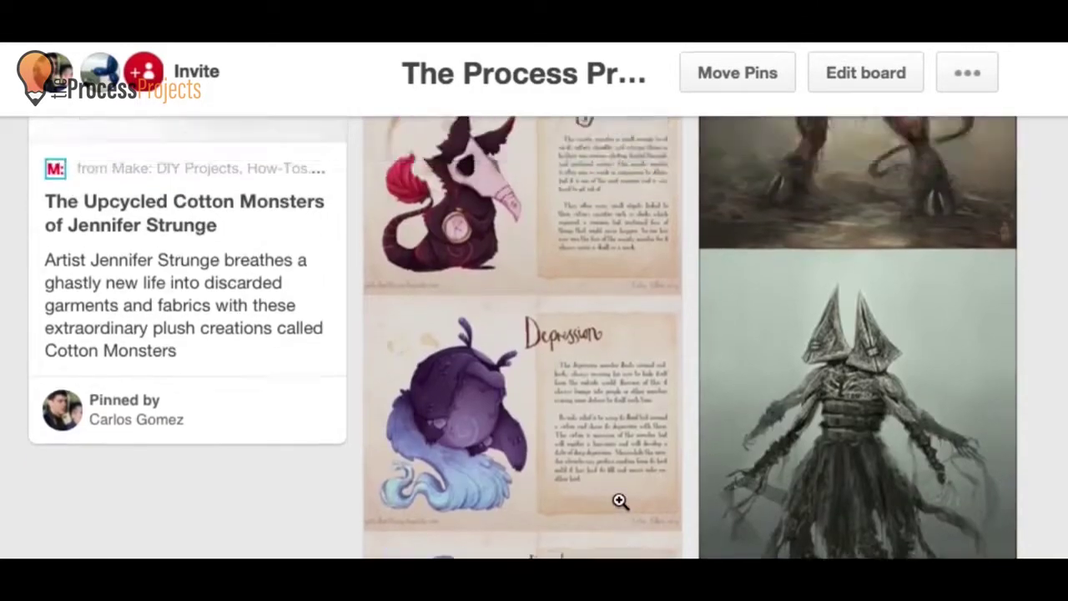
{"action": "scroll", "coordinate": [620, 501], "scroll_direction": "down", "scroll_amount": 10}
{"action": "scroll", "coordinate": [276, 146], "scroll_direction": "up", "scroll_amount": 3}
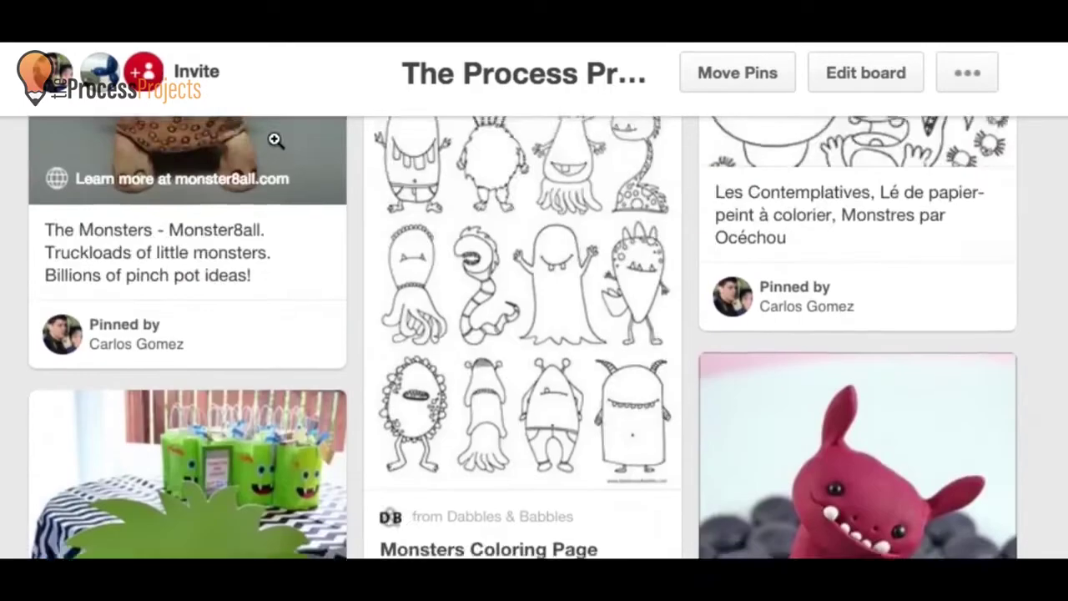
{"action": "scroll", "coordinate": [276, 146], "scroll_direction": "up", "scroll_amount": 8}
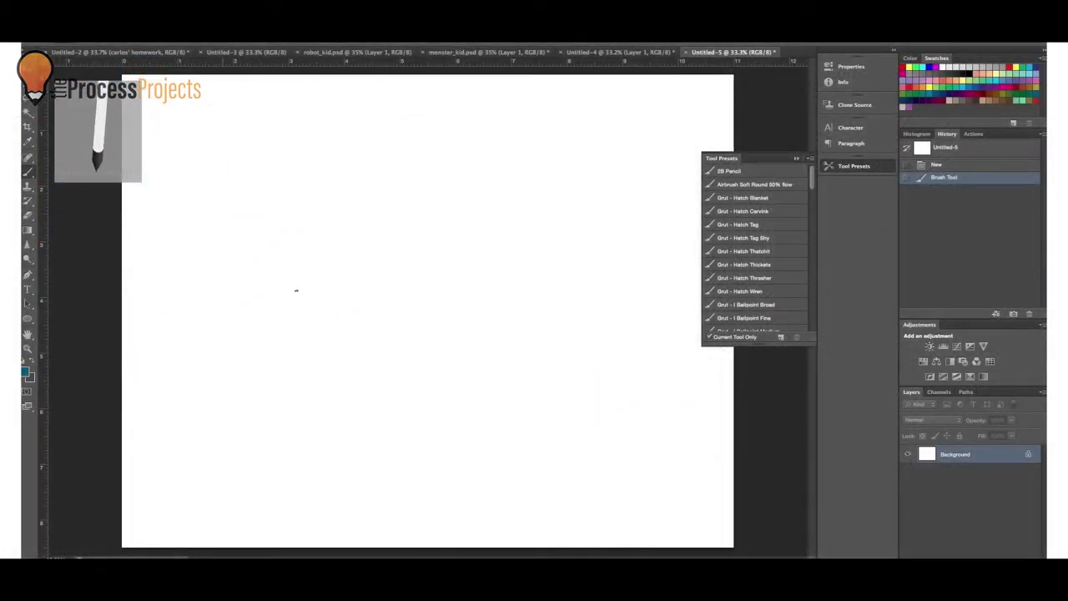
- In Photoshop, brush a large round head on the canvas's upper left with a round-bottomed cylindrical torso beneath it
{"action": "mouse_move", "coordinate": [259, 160]}
{"action": "left_mouse_down"}
{"action": "mouse_move", "coordinate": [288, 188]}
{"action": "mouse_move", "coordinate": [330, 267]}
{"action": "left_mouse_up"}
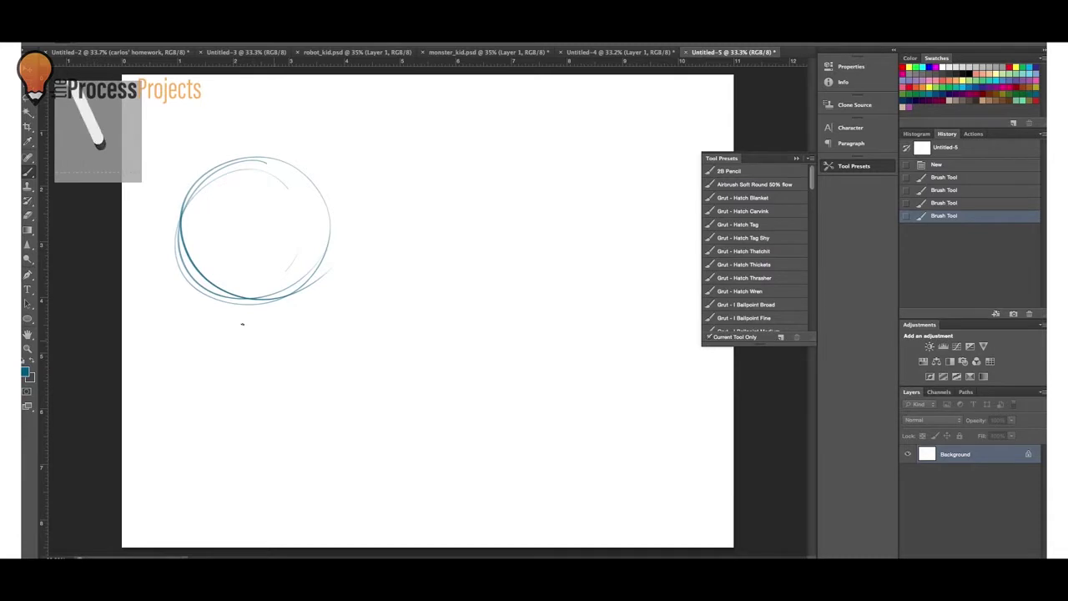
{"action": "left_click_drag", "start_coordinate": [213, 294], "coordinate": [218, 341]}
{"action": "left_click_drag", "start_coordinate": [211, 284], "coordinate": [216, 376]}
{"action": "left_click_drag", "start_coordinate": [288, 297], "coordinate": [288, 361]}
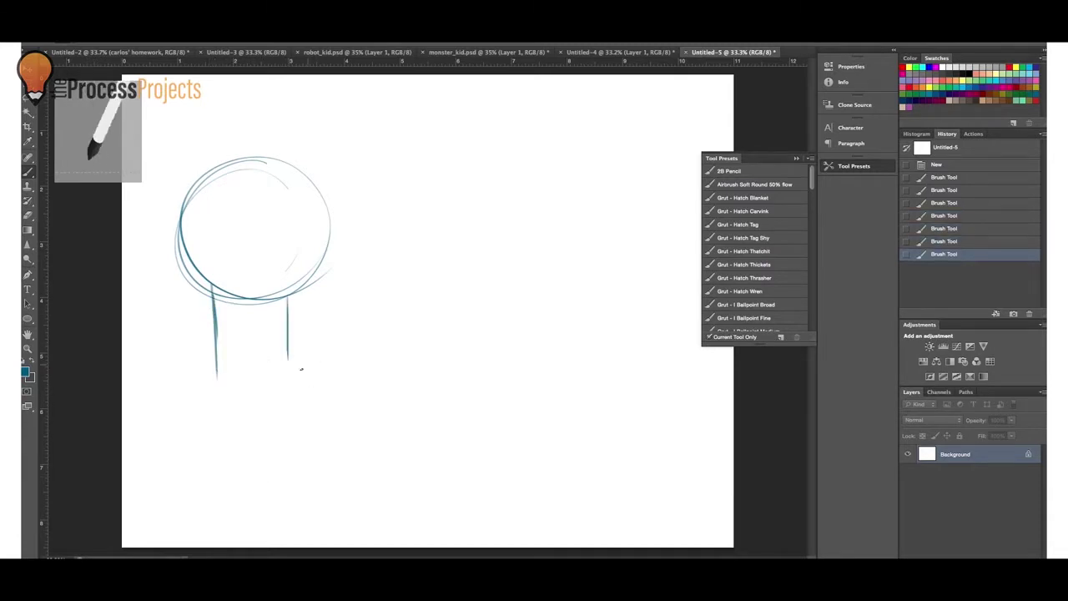
{"action": "mouse_move", "coordinate": [289, 294]}
{"action": "left_mouse_down"}
{"action": "mouse_move", "coordinate": [289, 374]}
{"action": "mouse_move", "coordinate": [219, 376]}
{"action": "mouse_move", "coordinate": [294, 375]}
{"action": "left_mouse_up"}
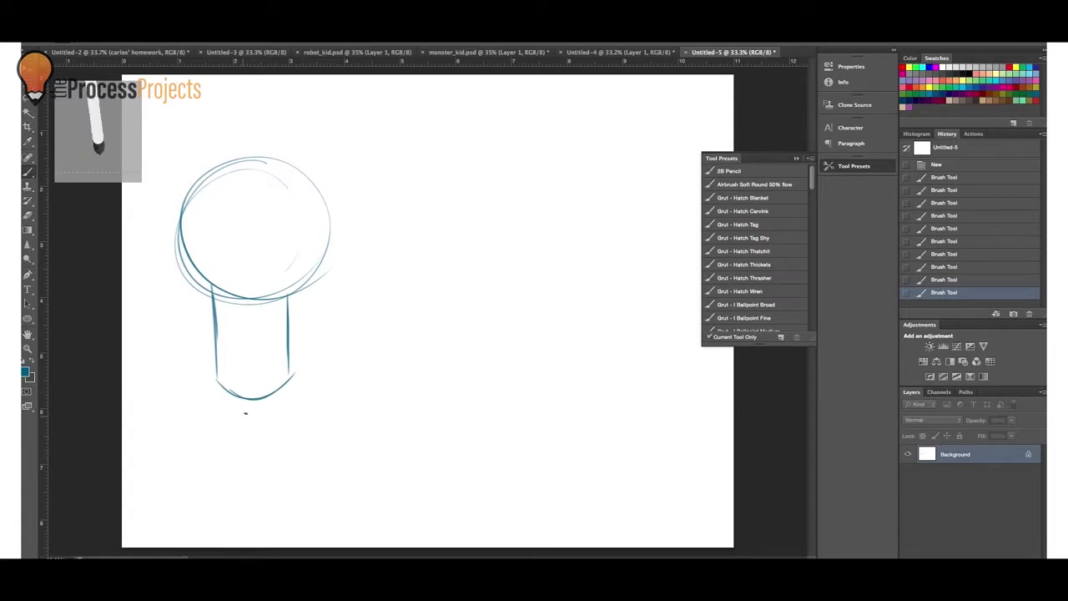
- Add short legs, two simple line arms and two wide-set oval eyes to the round-headed figure
{"action": "mouse_move", "coordinate": [237, 396]}
{"action": "left_mouse_down"}
{"action": "mouse_move", "coordinate": [237, 423]}
{"action": "mouse_move", "coordinate": [267, 432]}
{"action": "left_mouse_up"}
{"action": "left_click_drag", "start_coordinate": [198, 279], "coordinate": [198, 327]}
{"action": "left_click_drag", "start_coordinate": [299, 295], "coordinate": [301, 339]}
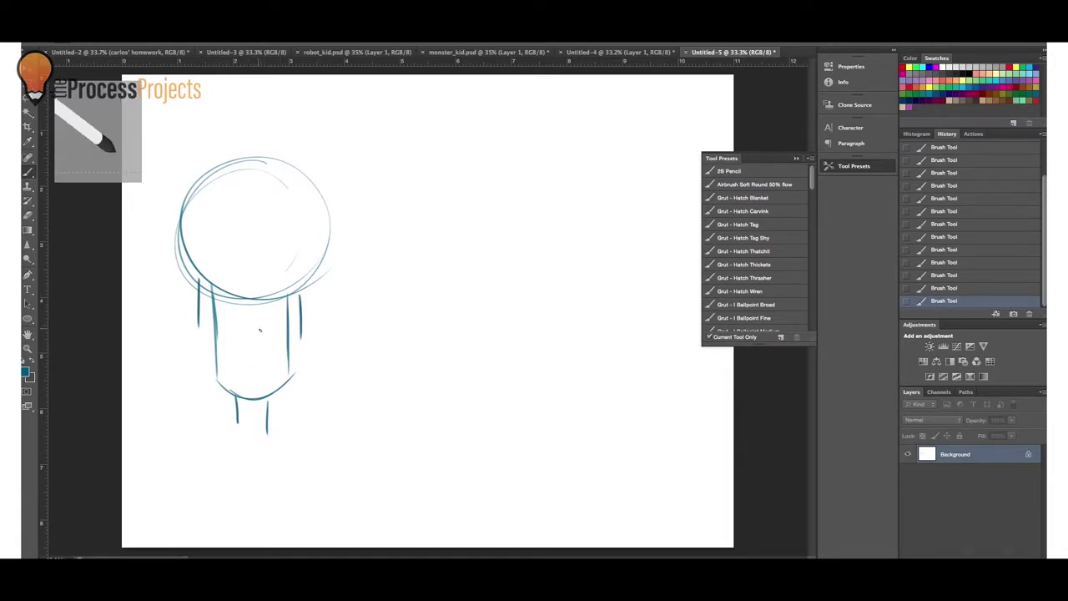
{"action": "left_click_drag", "start_coordinate": [208, 221], "coordinate": [209, 222]}
{"action": "left_click_drag", "start_coordinate": [321, 221], "coordinate": [309, 259]}
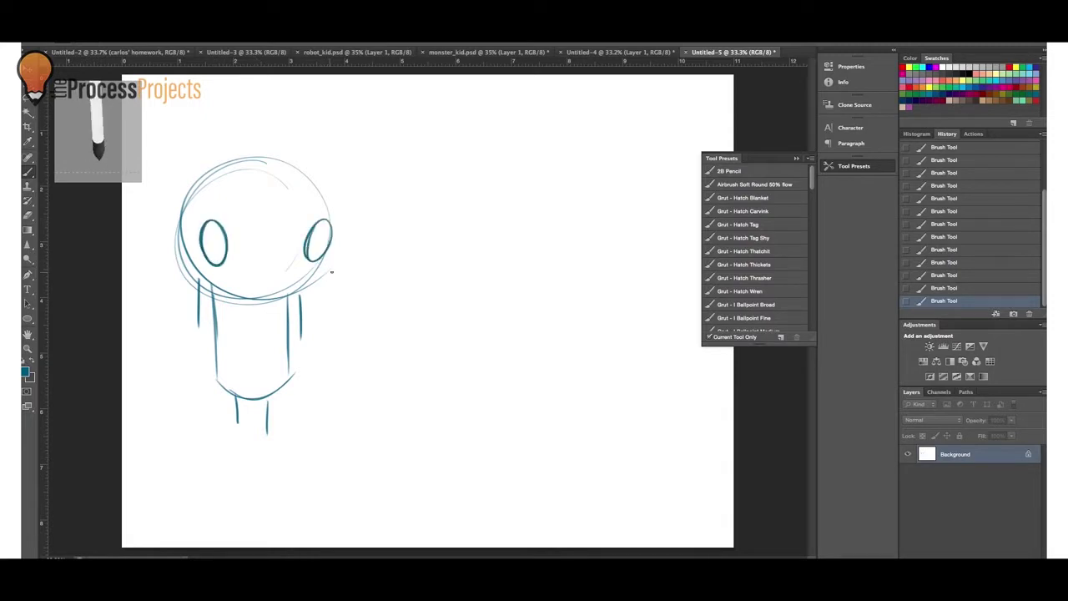
- Sketch a second figure beside it from two stacked boxes in perspective, one for the head and one for the body
{"action": "mouse_move", "coordinate": [350, 196]}
{"action": "left_mouse_down"}
{"action": "mouse_move", "coordinate": [353, 289]}
{"action": "mouse_move", "coordinate": [428, 298]}
{"action": "mouse_move", "coordinate": [431, 308]}
{"action": "mouse_move", "coordinate": [489, 283]}
{"action": "left_mouse_up"}
{"action": "left_click_drag", "start_coordinate": [435, 206], "coordinate": [435, 308]}
{"action": "mouse_move", "coordinate": [351, 194]}
{"action": "left_mouse_down"}
{"action": "mouse_move", "coordinate": [440, 202]}
{"action": "mouse_move", "coordinate": [416, 167]}
{"action": "left_mouse_up"}
{"action": "mouse_move", "coordinate": [417, 173]}
{"action": "left_mouse_down"}
{"action": "mouse_move", "coordinate": [488, 208]}
{"action": "mouse_move", "coordinate": [488, 284]}
{"action": "left_mouse_up"}
{"action": "left_click_drag", "start_coordinate": [361, 293], "coordinate": [361, 375]}
{"action": "left_click_drag", "start_coordinate": [437, 306], "coordinate": [439, 384]}
{"action": "mouse_move", "coordinate": [360, 372]}
{"action": "left_mouse_down"}
{"action": "mouse_move", "coordinate": [450, 387]}
{"action": "mouse_move", "coordinate": [488, 371]}
{"action": "left_mouse_up"}
{"action": "left_click_drag", "start_coordinate": [487, 284], "coordinate": [483, 367]}
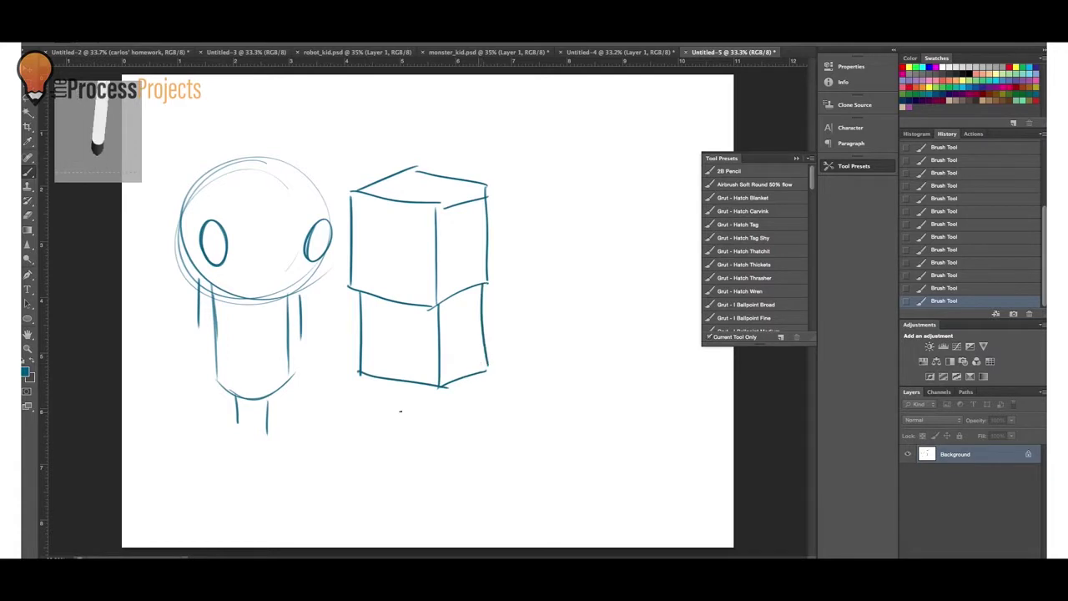
- Give the box figure small curled feet, short arm strokes, two oval eyes and a short straight mouth
{"action": "left_click_drag", "start_coordinate": [390, 382], "coordinate": [447, 395]}
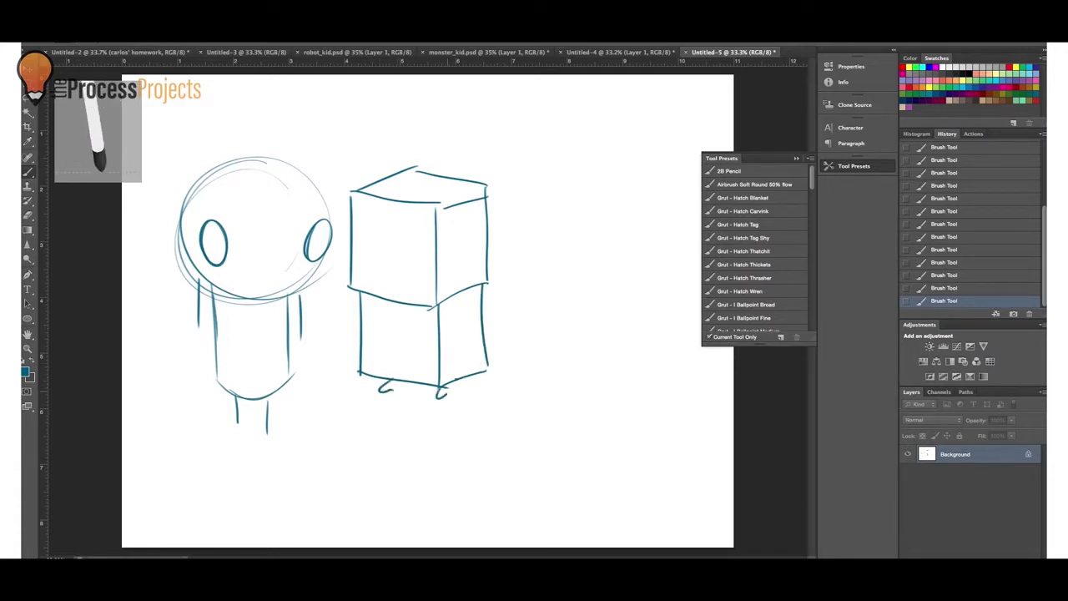
{"action": "left_click_drag", "start_coordinate": [351, 296], "coordinate": [348, 321]}
{"action": "left_click_drag", "start_coordinate": [466, 307], "coordinate": [469, 329]}
{"action": "left_click", "coordinate": [471, 338]}
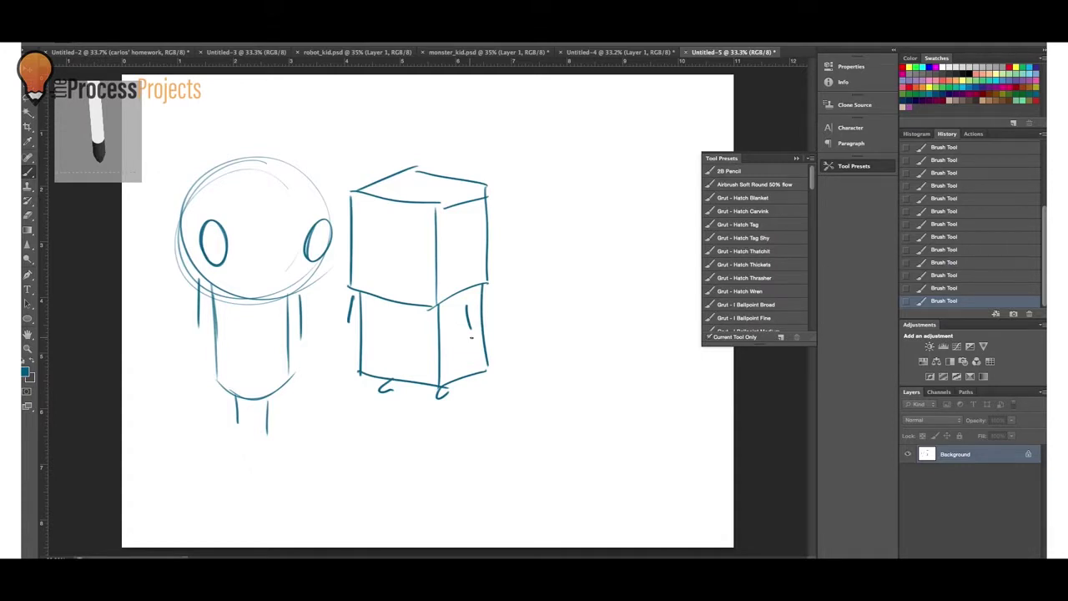
{"action": "left_click_drag", "start_coordinate": [367, 236], "coordinate": [415, 245]}
{"action": "left_click_drag", "start_coordinate": [380, 288], "coordinate": [399, 286]}
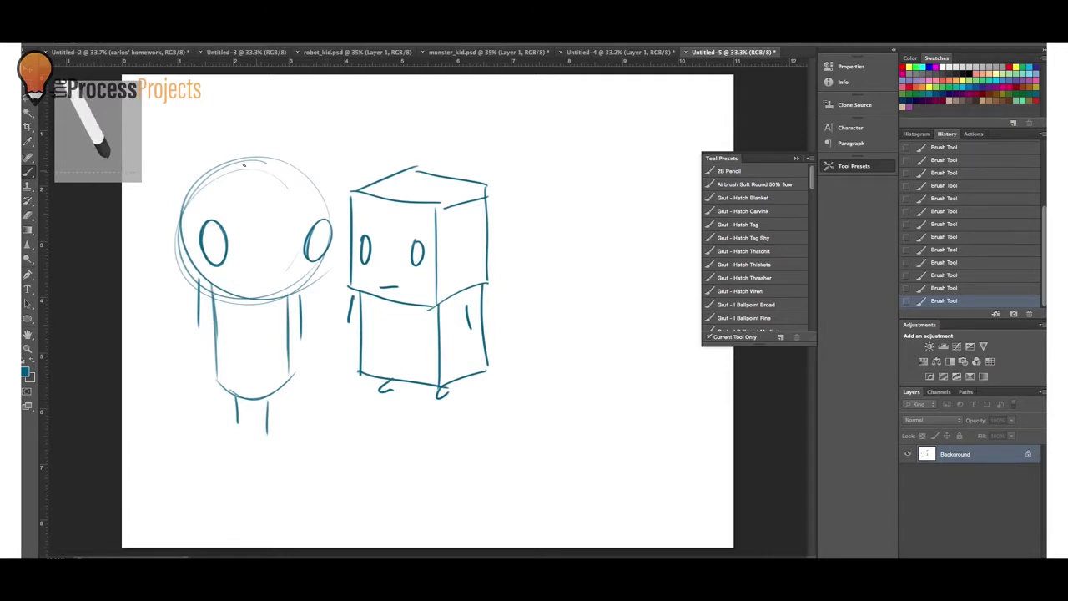
- Reinforce the outlines of the first figure's round head and cylindrical torso with additional brush strokes
{"action": "left_click_drag", "start_coordinate": [187, 280], "coordinate": [317, 282]}
{"action": "left_click_drag", "start_coordinate": [189, 250], "coordinate": [336, 219]}
{"action": "mouse_move", "coordinate": [217, 299]}
{"action": "left_mouse_down"}
{"action": "mouse_move", "coordinate": [217, 352]}
{"action": "mouse_move", "coordinate": [284, 378]}
{"action": "left_mouse_up"}
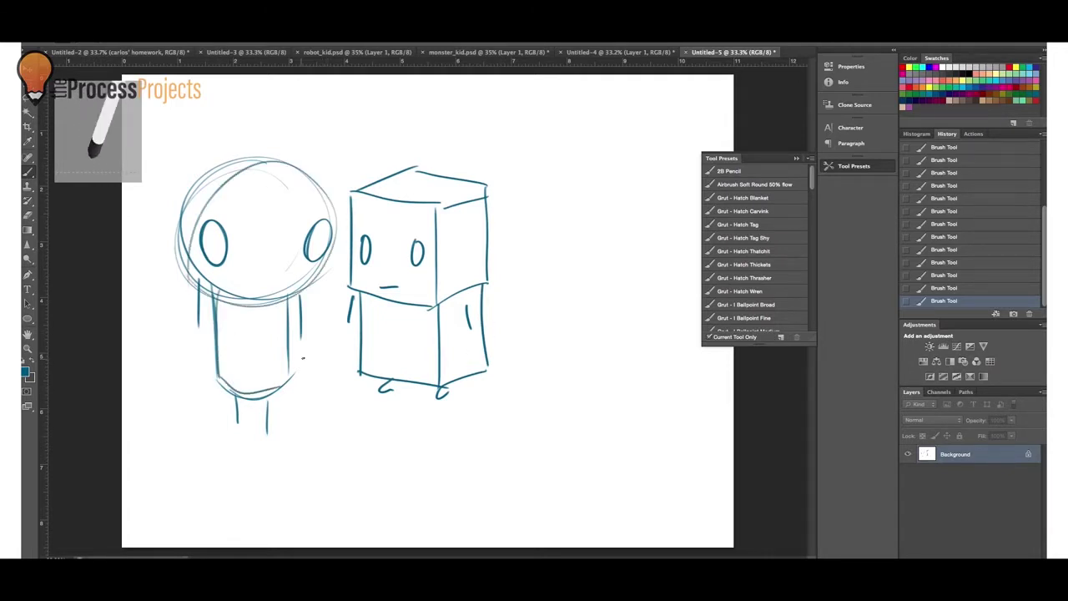
- Draw two tiny round-headed figures with simple bodies and dot eyes below the large characters
{"action": "mouse_move", "coordinate": [311, 443]}
{"action": "left_mouse_down"}
{"action": "mouse_move", "coordinate": [333, 465]}
{"action": "mouse_move", "coordinate": [313, 477]}
{"action": "mouse_move", "coordinate": [295, 460]}
{"action": "left_mouse_up"}
{"action": "left_click_drag", "start_coordinate": [332, 444], "coordinate": [342, 462]}
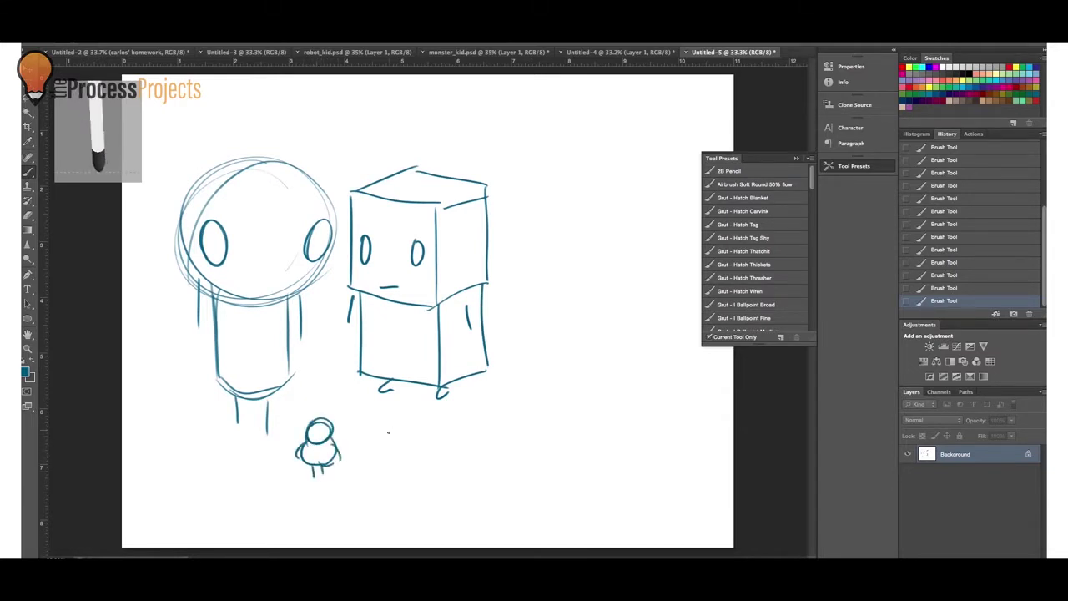
{"action": "mouse_move", "coordinate": [372, 416]}
{"action": "left_mouse_down"}
{"action": "mouse_move", "coordinate": [392, 455]}
{"action": "mouse_move", "coordinate": [364, 473]}
{"action": "mouse_move", "coordinate": [384, 469]}
{"action": "mouse_move", "coordinate": [361, 460]}
{"action": "mouse_move", "coordinate": [384, 461]}
{"action": "left_mouse_up"}
{"action": "left_click_drag", "start_coordinate": [383, 444], "coordinate": [391, 459]}
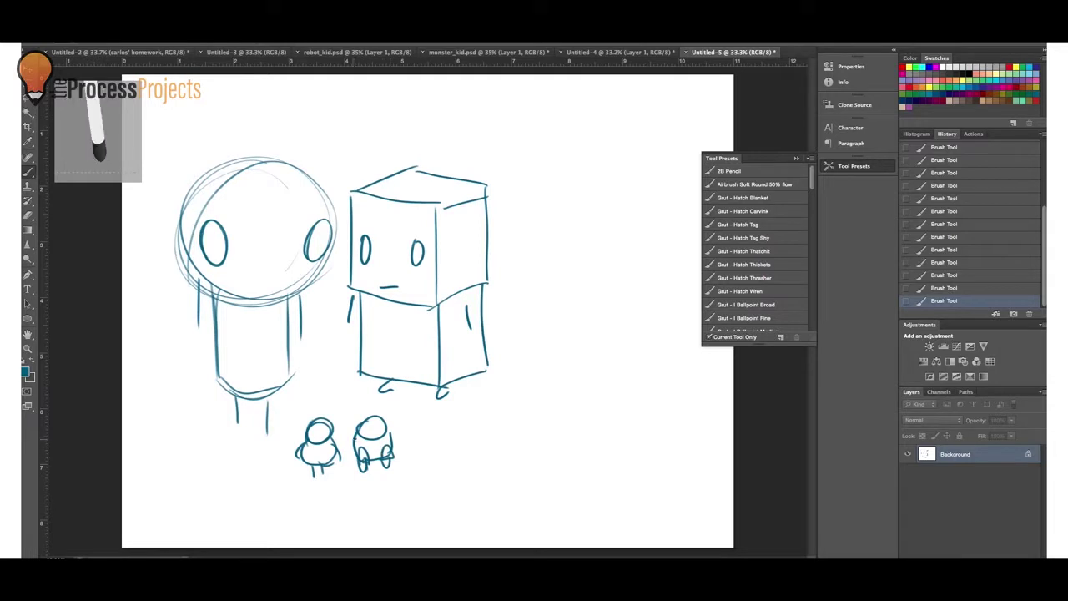
{"action": "left_click", "coordinate": [367, 429]}
{"action": "left_click", "coordinate": [317, 431]}
{"action": "left_click", "coordinate": [323, 431]}
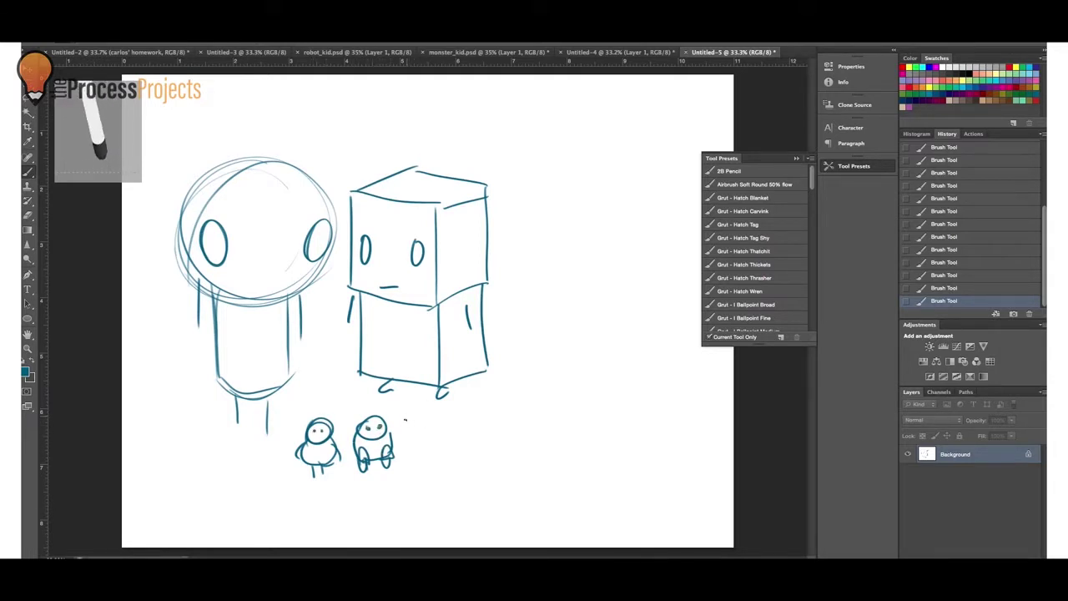
- Add a third small figure with an open smile and a round face with square eyes to the row
{"action": "mouse_move", "coordinate": [411, 409]}
{"action": "left_mouse_down"}
{"action": "mouse_move", "coordinate": [405, 436]}
{"action": "mouse_move", "coordinate": [418, 414]}
{"action": "mouse_move", "coordinate": [425, 432]}
{"action": "mouse_move", "coordinate": [401, 454]}
{"action": "mouse_move", "coordinate": [429, 453]}
{"action": "mouse_move", "coordinate": [432, 442]}
{"action": "mouse_move", "coordinate": [436, 459]}
{"action": "mouse_move", "coordinate": [395, 466]}
{"action": "left_mouse_up"}
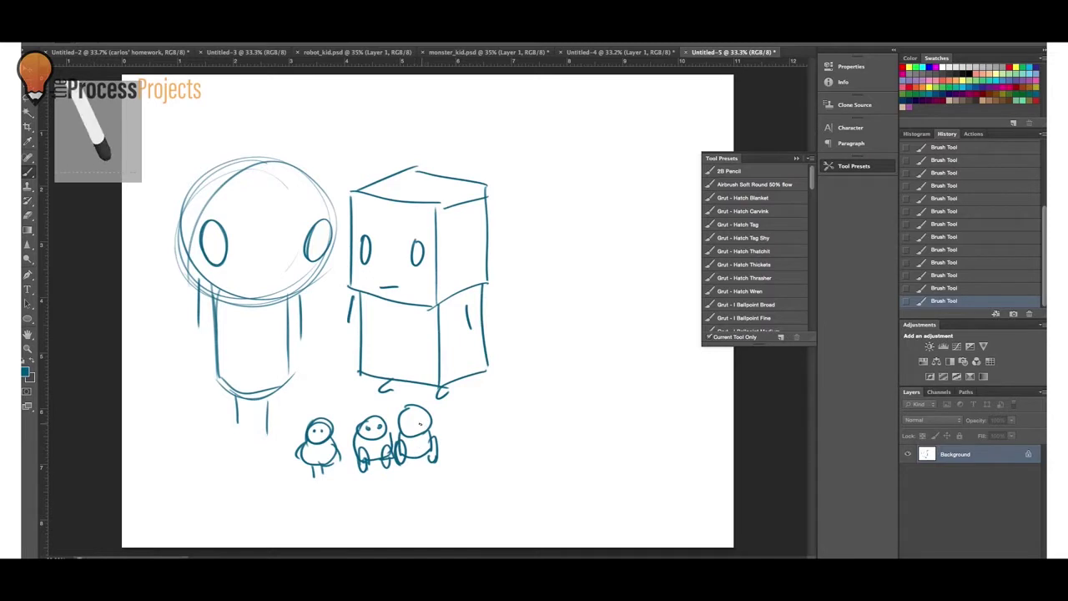
{"action": "left_click_drag", "start_coordinate": [410, 428], "coordinate": [427, 431]}
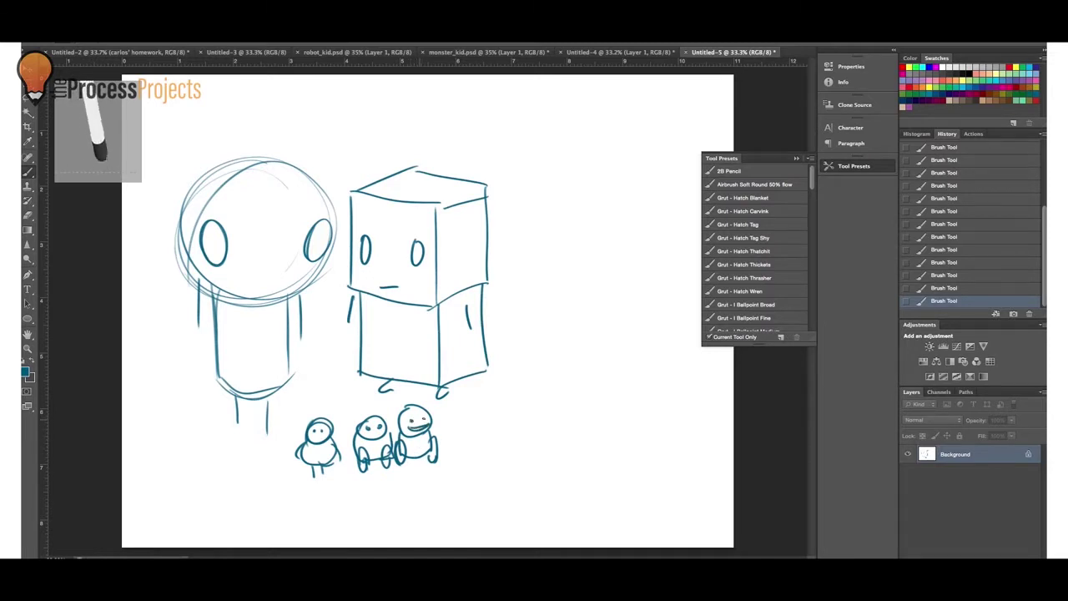
{"action": "mouse_move", "coordinate": [466, 394]}
{"action": "left_mouse_down"}
{"action": "mouse_move", "coordinate": [452, 401]}
{"action": "mouse_move", "coordinate": [470, 394]}
{"action": "mouse_move", "coordinate": [485, 426]}
{"action": "mouse_move", "coordinate": [457, 426]}
{"action": "mouse_move", "coordinate": [492, 416]}
{"action": "left_mouse_up"}
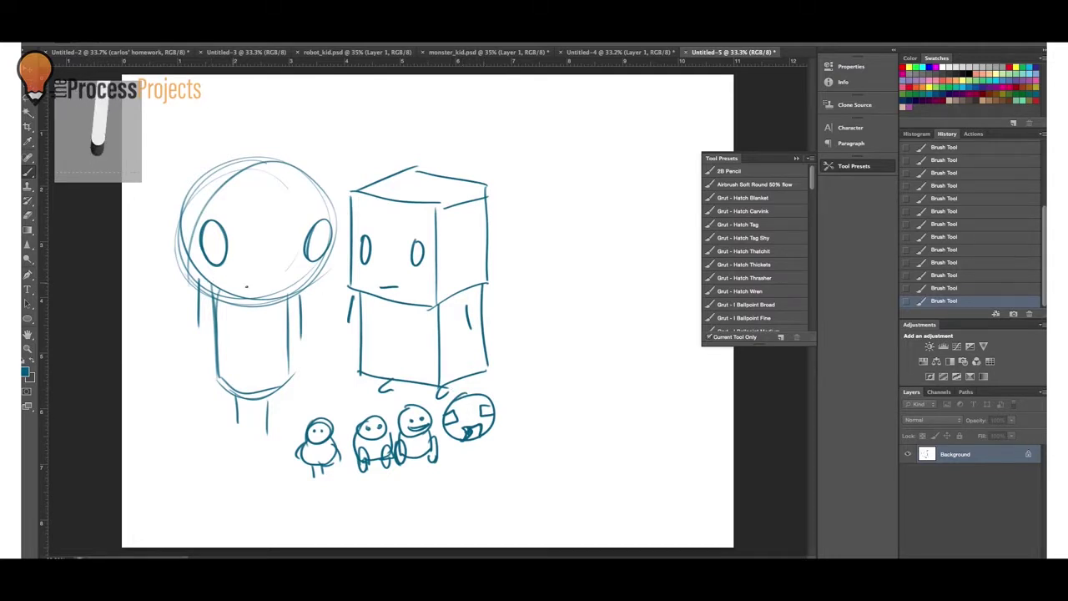
- Draw a wide wavy mouth with small teeth marks and a little oval under the large round head
{"action": "mouse_move", "coordinate": [192, 288]}
{"action": "left_mouse_down"}
{"action": "mouse_move", "coordinate": [240, 270]}
{"action": "mouse_move", "coordinate": [309, 282]}
{"action": "left_mouse_up"}
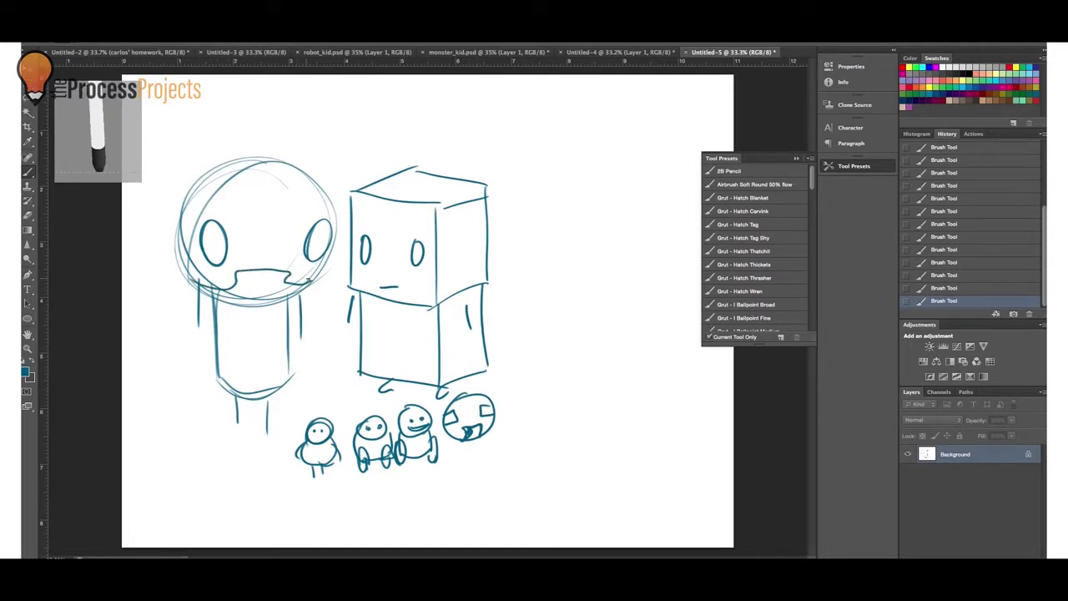
{"action": "left_click_drag", "start_coordinate": [219, 283], "coordinate": [223, 293]}
{"action": "mouse_move", "coordinate": [294, 282]}
{"action": "left_mouse_down"}
{"action": "mouse_move", "coordinate": [299, 292]}
{"action": "mouse_move", "coordinate": [242, 306]}
{"action": "mouse_move", "coordinate": [255, 306]}
{"action": "left_mouse_up"}
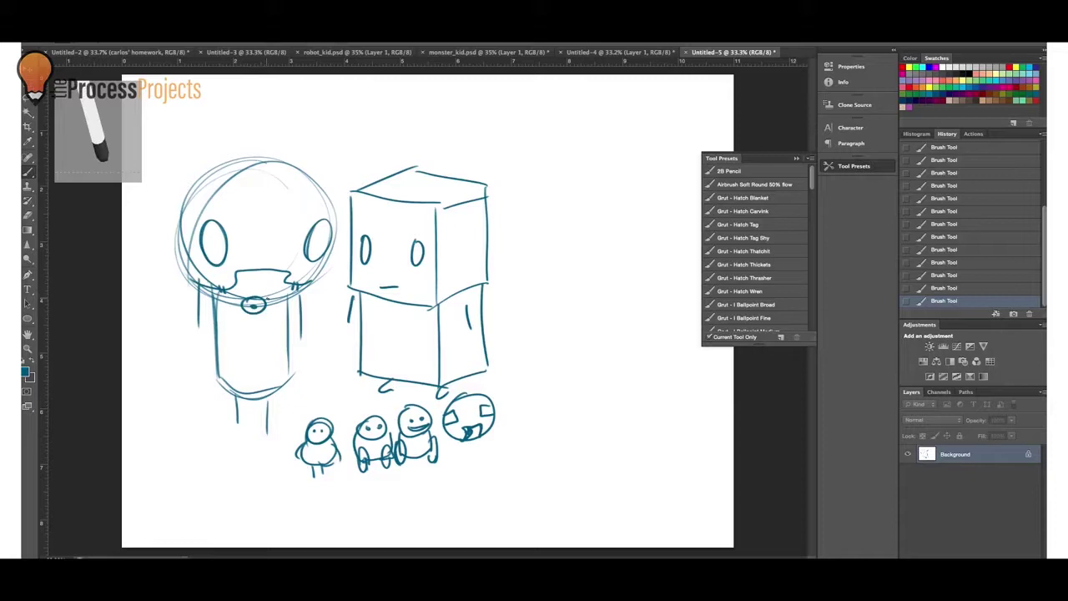
- Sketch a round clown face with triangular eyes at the canvas's lower left and a small upright oval beside it
{"action": "mouse_move", "coordinate": [194, 435]}
{"action": "left_mouse_down"}
{"action": "mouse_move", "coordinate": [172, 505]}
{"action": "mouse_move", "coordinate": [200, 428]}
{"action": "mouse_move", "coordinate": [199, 477]}
{"action": "mouse_move", "coordinate": [181, 467]}
{"action": "mouse_move", "coordinate": [220, 460]}
{"action": "mouse_move", "coordinate": [207, 485]}
{"action": "left_mouse_up"}
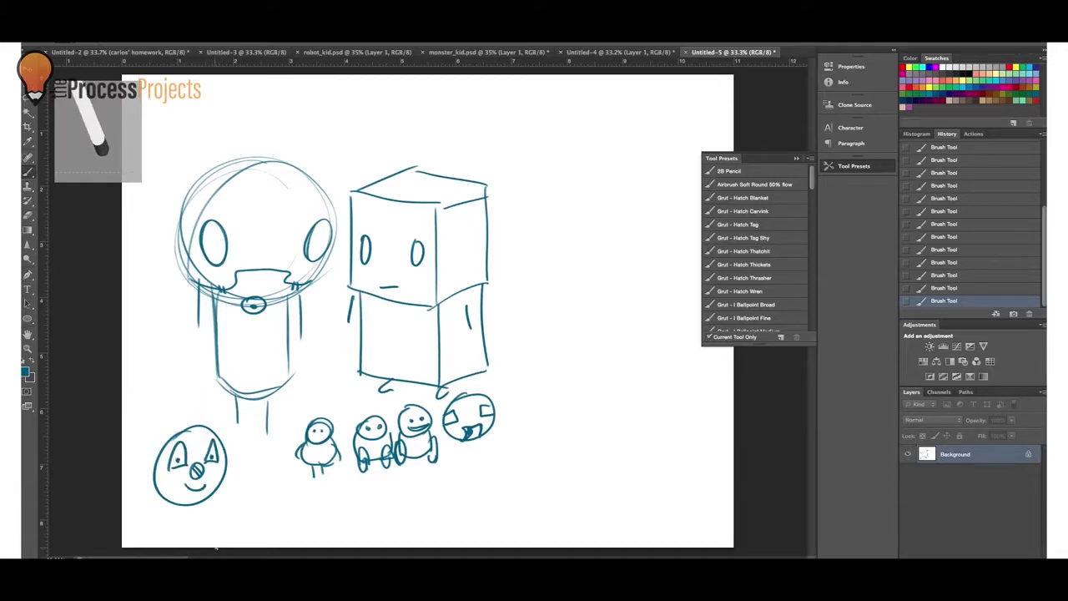
{"action": "left_click_drag", "start_coordinate": [269, 464], "coordinate": [265, 469]}
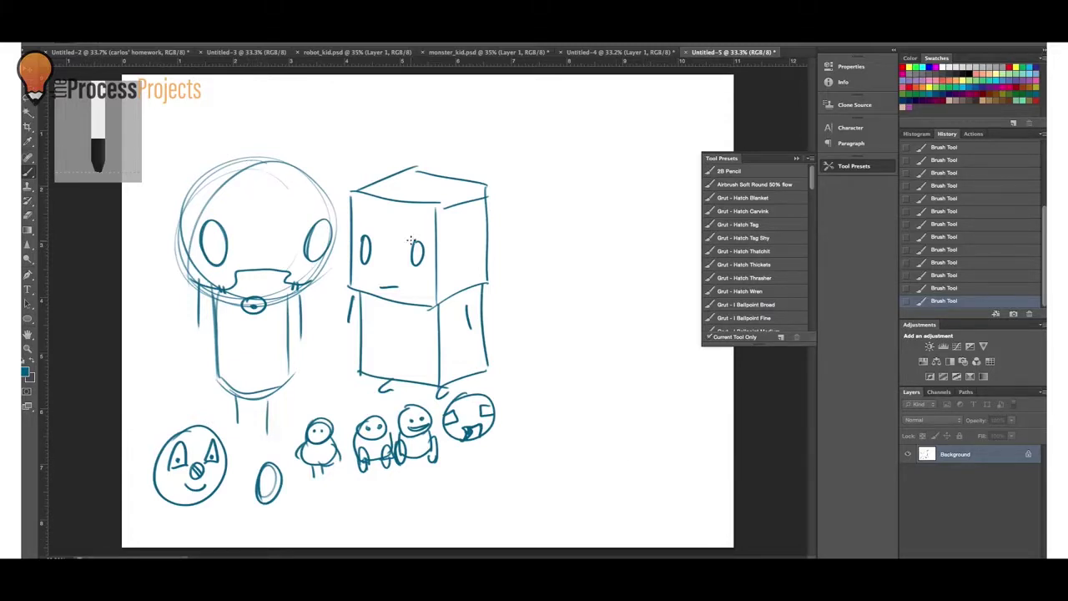
- Create a new 11 x 8.5 inch RGB document at 300 pixels per inch with a white background
{"action": "left_click", "coordinate": [79, 38]}
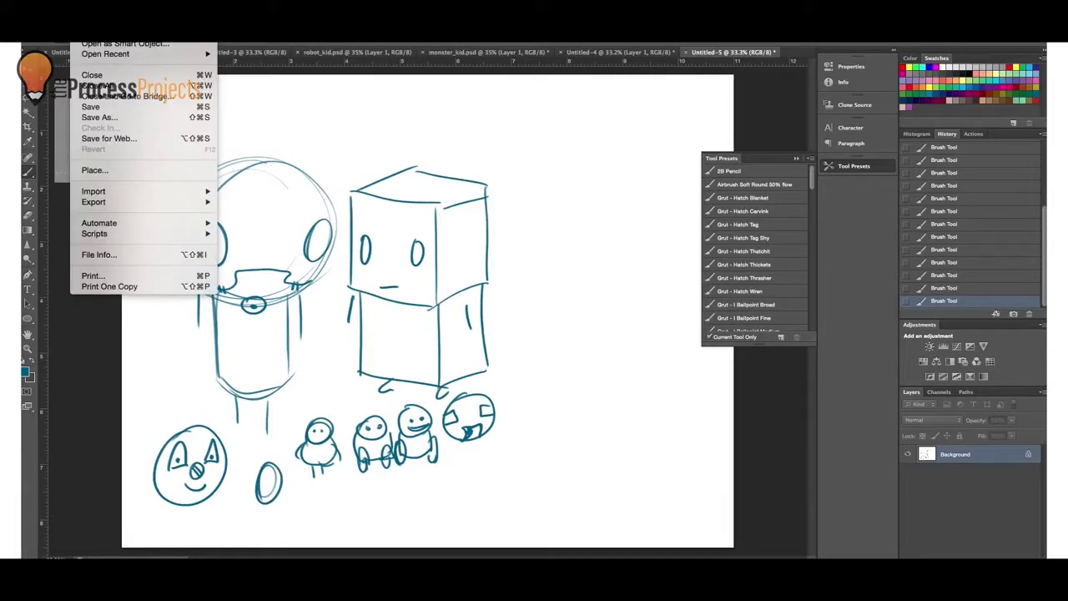
{"action": "left_click", "coordinate": [79, 39]}
{"action": "key", "text": "ctrl+n"}
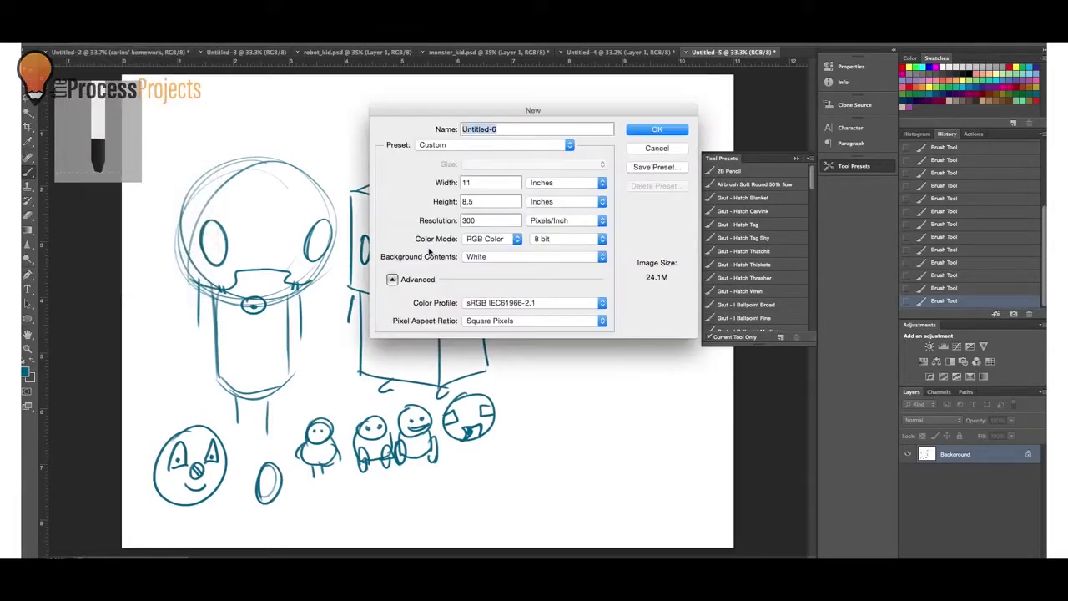
{"action": "left_click", "coordinate": [644, 127]}
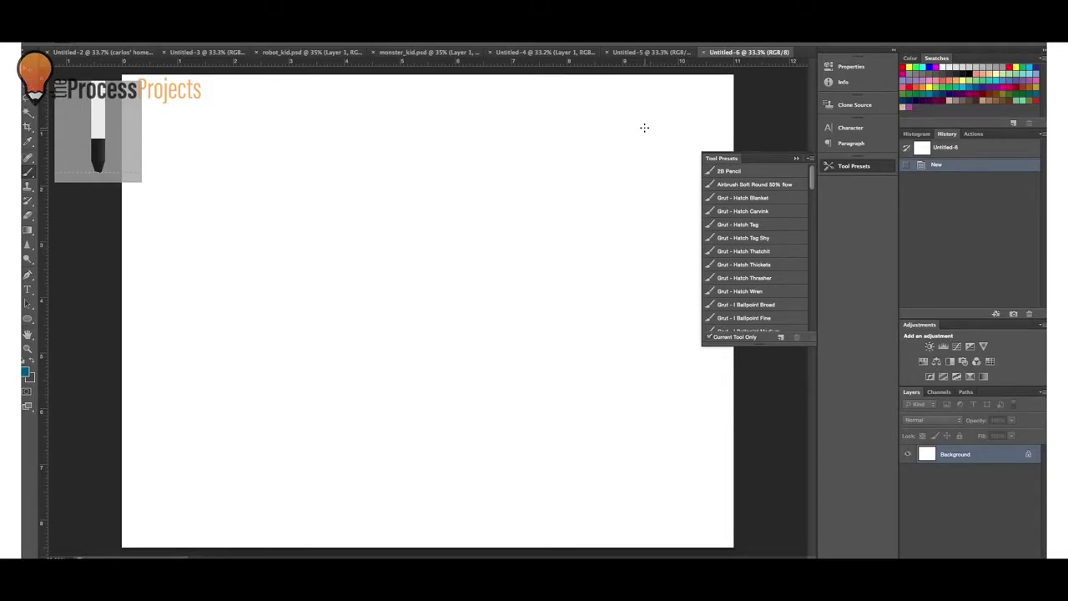
- Adjust the brush size and sketch a large round head tapering into a narrow body with a curved base at the canvas's left
{"action": "right_click", "coordinate": [83, 48]}
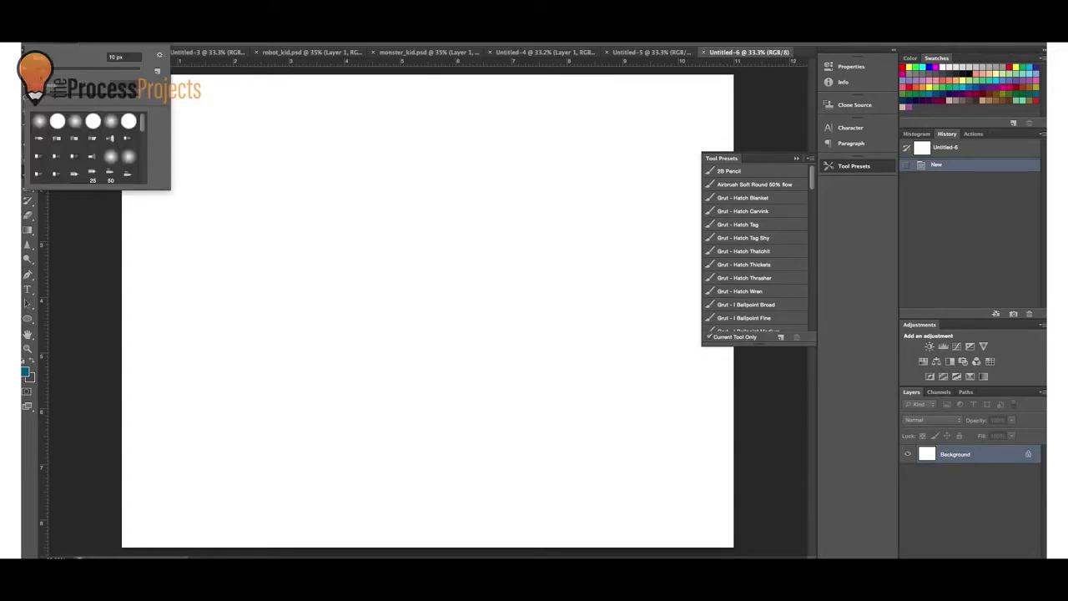
{"action": "left_click", "coordinate": [124, 56]}
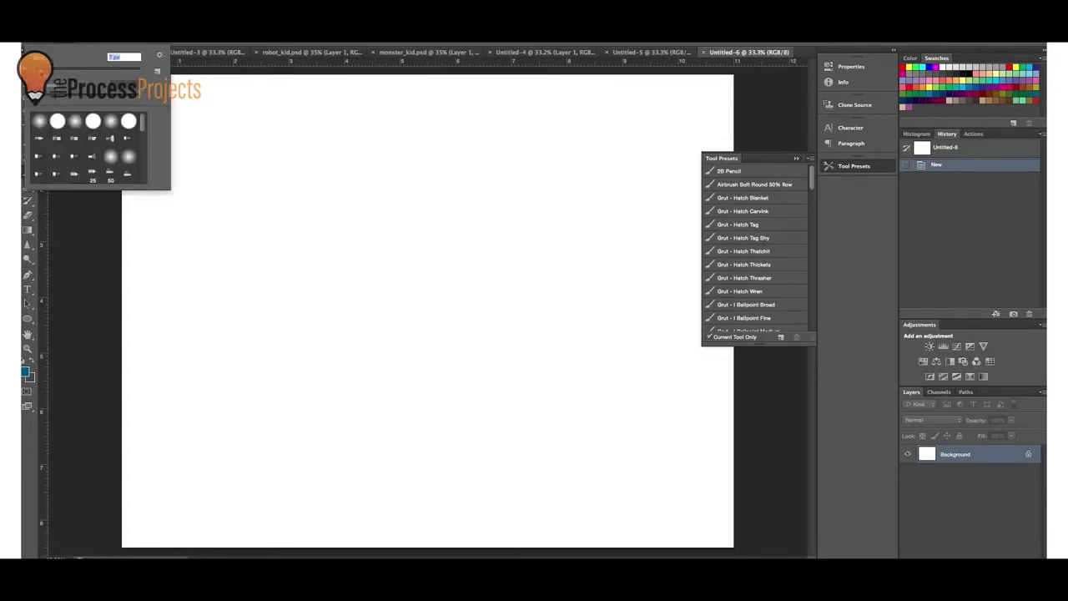
{"action": "key", "text": "Return"}
{"action": "left_click", "coordinate": [278, 334]}
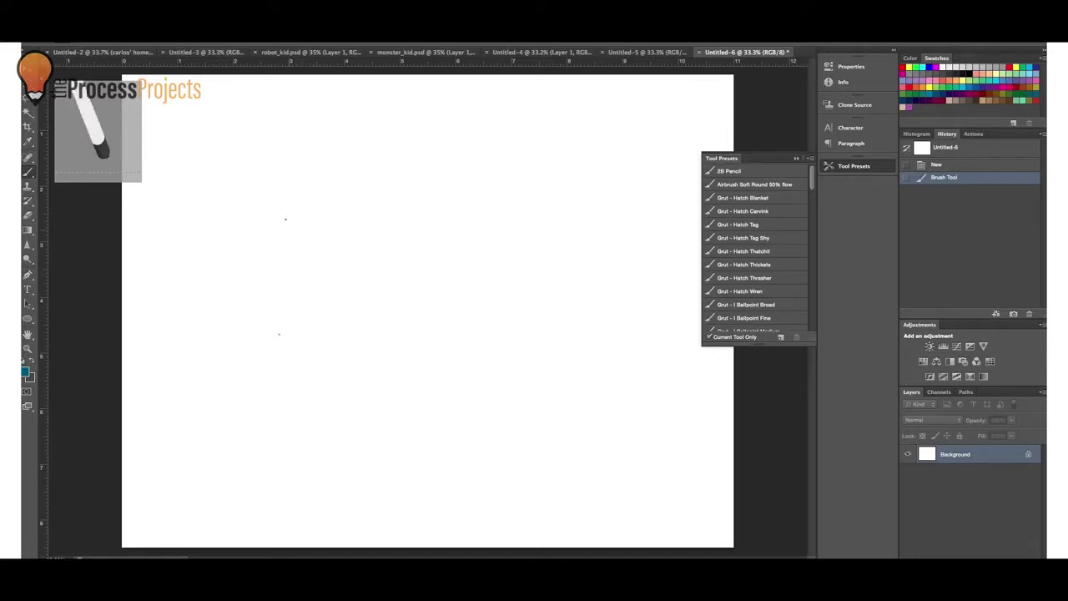
{"action": "mouse_move", "coordinate": [294, 136]}
{"action": "left_mouse_down"}
{"action": "mouse_move", "coordinate": [346, 322]}
{"action": "mouse_move", "coordinate": [218, 188]}
{"action": "mouse_move", "coordinate": [216, 307]}
{"action": "left_mouse_up"}
{"action": "mouse_move", "coordinate": [204, 249]}
{"action": "left_mouse_down"}
{"action": "mouse_move", "coordinate": [236, 334]}
{"action": "mouse_move", "coordinate": [232, 379]}
{"action": "left_mouse_up"}
{"action": "left_click_drag", "start_coordinate": [399, 218], "coordinate": [330, 408]}
{"action": "mouse_move", "coordinate": [238, 330]}
{"action": "left_mouse_down"}
{"action": "mouse_move", "coordinate": [235, 384]}
{"action": "mouse_move", "coordinate": [329, 411]}
{"action": "left_mouse_up"}
{"action": "left_click_drag", "start_coordinate": [249, 393], "coordinate": [326, 408]}
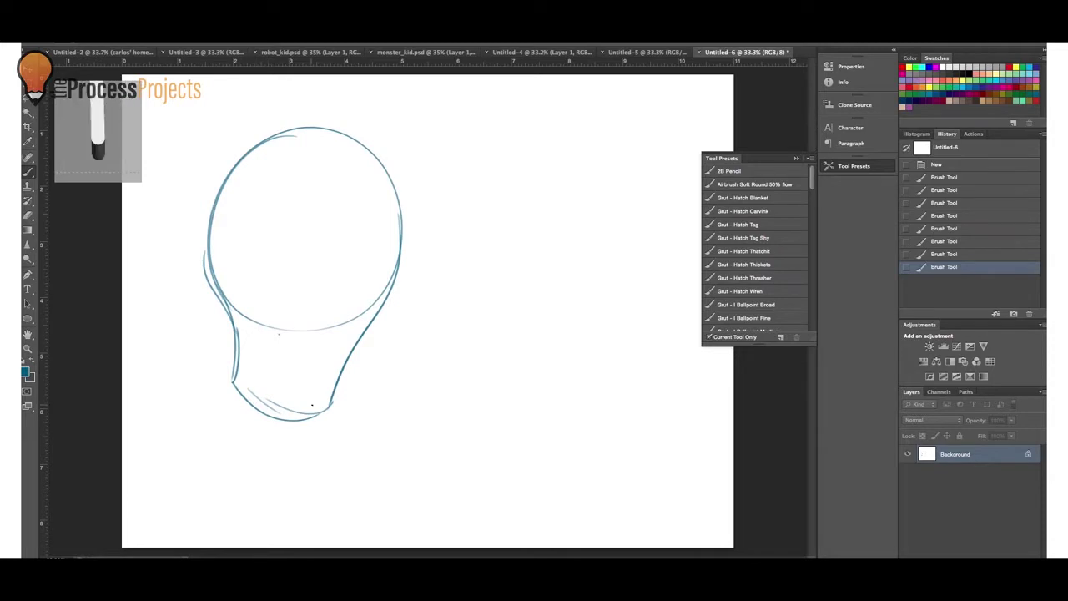
- Add two short thin legs with small clawed feet beneath the tapered body
{"action": "left_click_drag", "start_coordinate": [237, 387], "coordinate": [234, 438]}
{"action": "left_click", "coordinate": [255, 435]}
{"action": "mouse_move", "coordinate": [329, 405]}
{"action": "left_mouse_down"}
{"action": "mouse_move", "coordinate": [312, 441]}
{"action": "mouse_move", "coordinate": [322, 445]}
{"action": "left_mouse_up"}
{"action": "left_click_drag", "start_coordinate": [232, 438], "coordinate": [239, 443]}
{"action": "left_click_drag", "start_coordinate": [314, 439], "coordinate": [324, 445]}
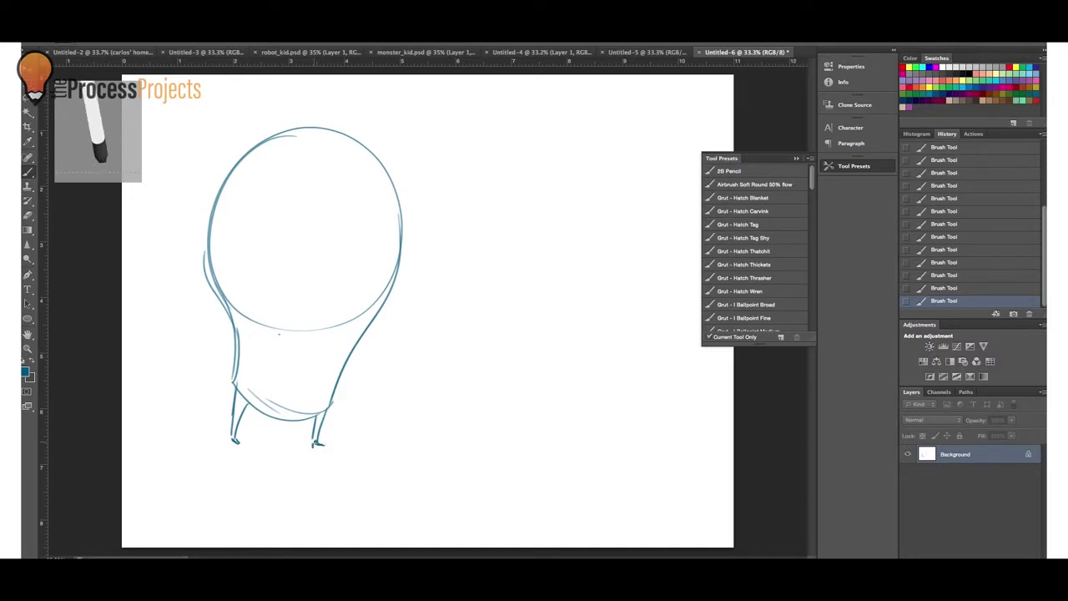
{"action": "left_click_drag", "start_coordinate": [233, 439], "coordinate": [242, 444]}
{"action": "left_click_drag", "start_coordinate": [314, 439], "coordinate": [324, 446]}
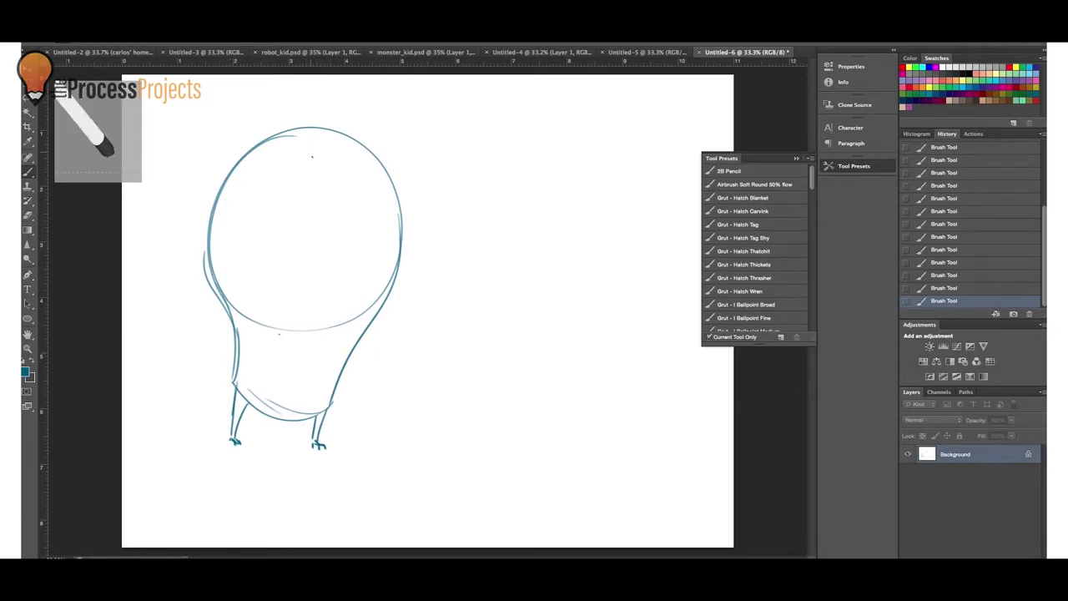
- Try a small pair of oval eyes high on the head and a larger pair lower down, undoing each pair
{"action": "left_click_drag", "start_coordinate": [280, 186], "coordinate": [278, 187]}
{"action": "mouse_move", "coordinate": [370, 193]}
{"action": "left_mouse_down"}
{"action": "mouse_move", "coordinate": [381, 195]}
{"action": "mouse_move", "coordinate": [376, 187]}
{"action": "left_mouse_up"}
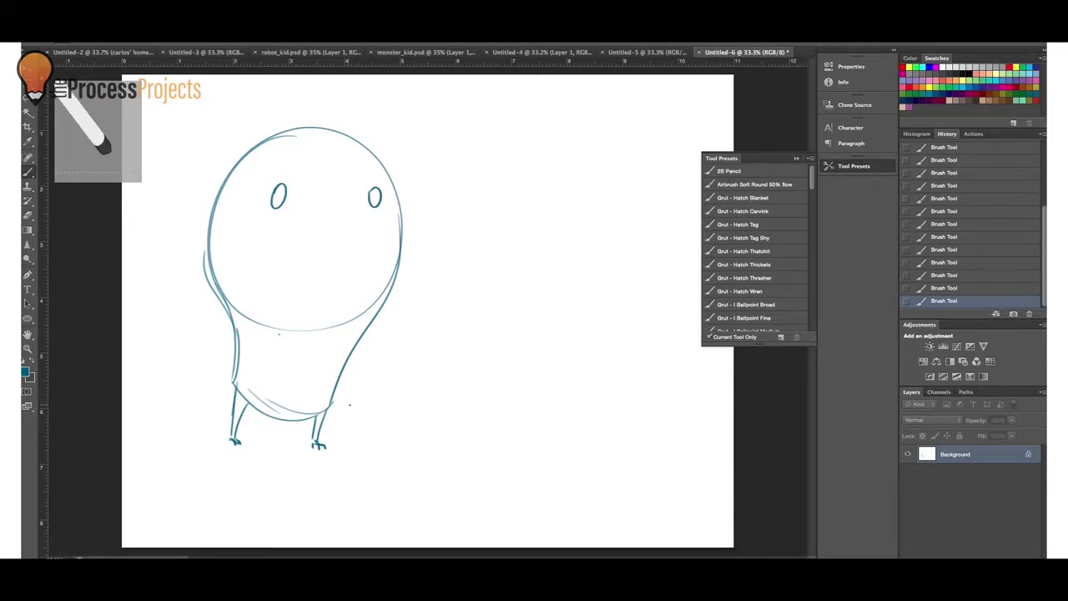
{"action": "left_click", "coordinate": [943, 275]}
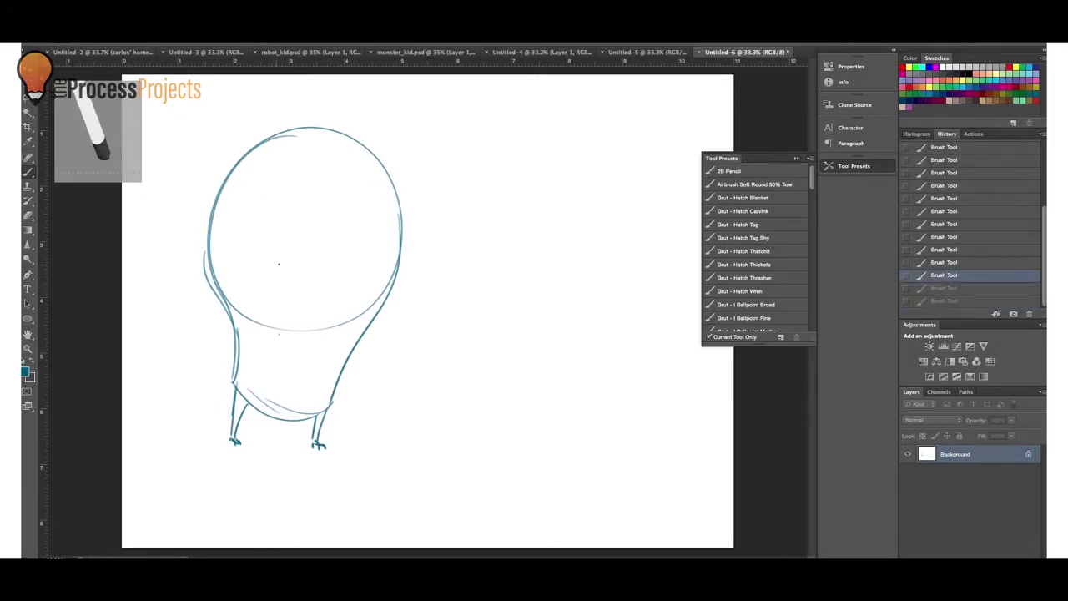
{"action": "left_click_drag", "start_coordinate": [279, 257], "coordinate": [278, 259]}
{"action": "left_click_drag", "start_coordinate": [361, 303], "coordinate": [360, 299]}
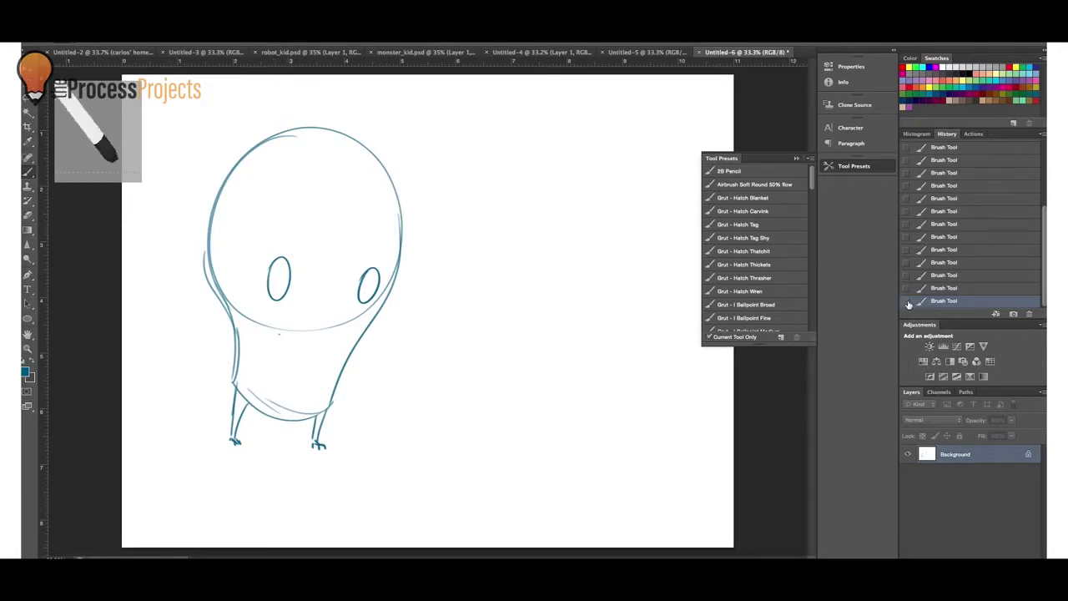
{"action": "left_click", "coordinate": [932, 288]}
{"action": "left_click", "coordinate": [944, 275]}
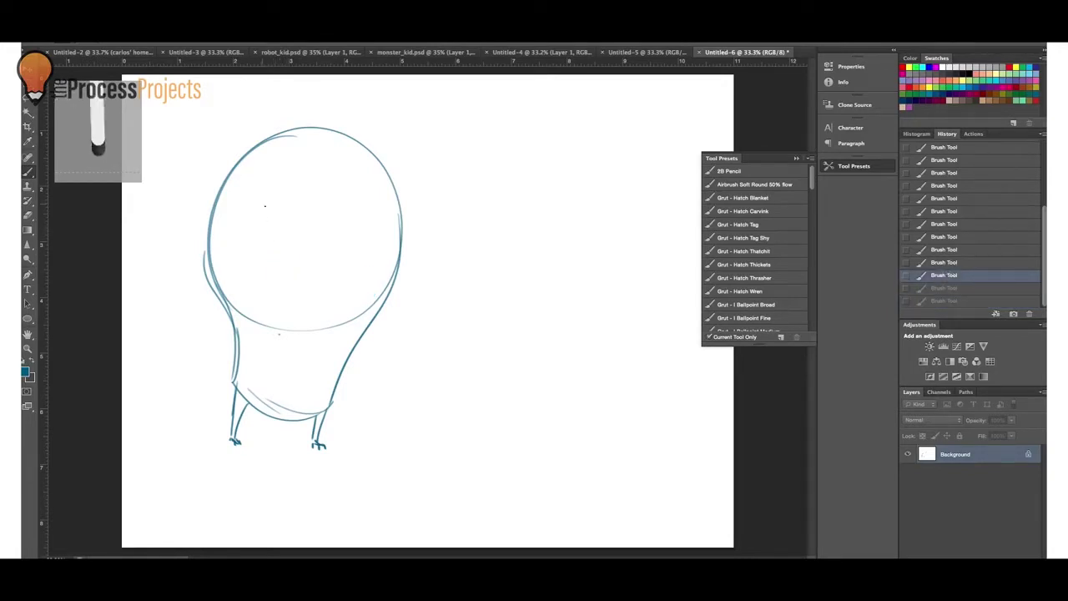
- Draw a grumpy face high on the head with narrowed eyes, a dark triangular nose and a small fanged mouth, plus two pointed ears
{"action": "left_click_drag", "start_coordinate": [330, 229], "coordinate": [349, 224]}
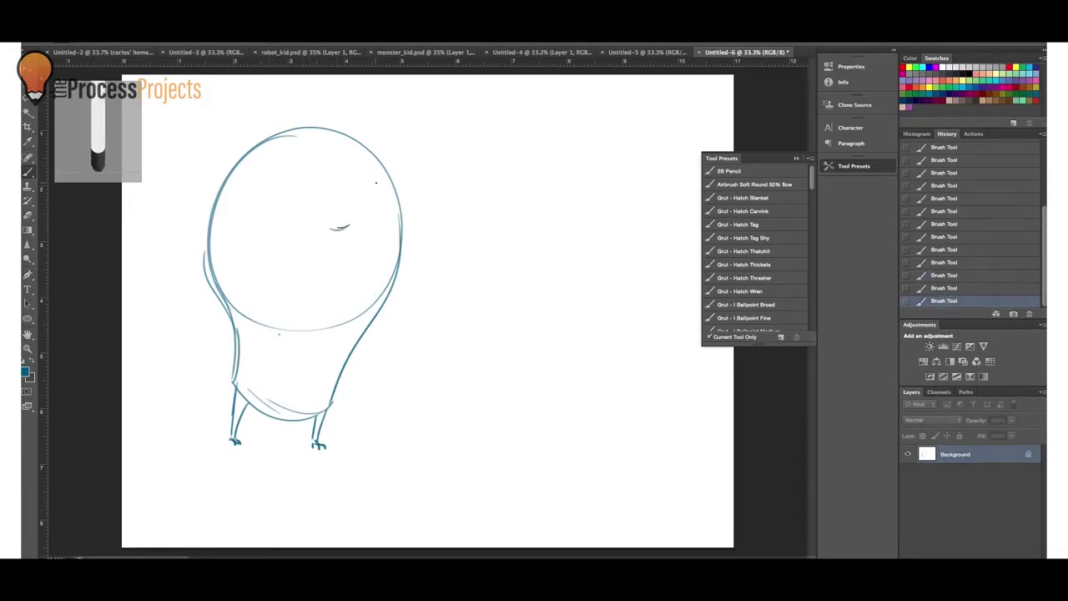
{"action": "left_click_drag", "start_coordinate": [282, 161], "coordinate": [380, 170]}
{"action": "mouse_move", "coordinate": [326, 194]}
{"action": "left_mouse_down"}
{"action": "mouse_move", "coordinate": [351, 191]}
{"action": "mouse_move", "coordinate": [343, 202]}
{"action": "left_mouse_up"}
{"action": "mouse_move", "coordinate": [342, 201]}
{"action": "left_mouse_down"}
{"action": "mouse_move", "coordinate": [350, 192]}
{"action": "mouse_move", "coordinate": [322, 217]}
{"action": "mouse_move", "coordinate": [357, 208]}
{"action": "left_mouse_up"}
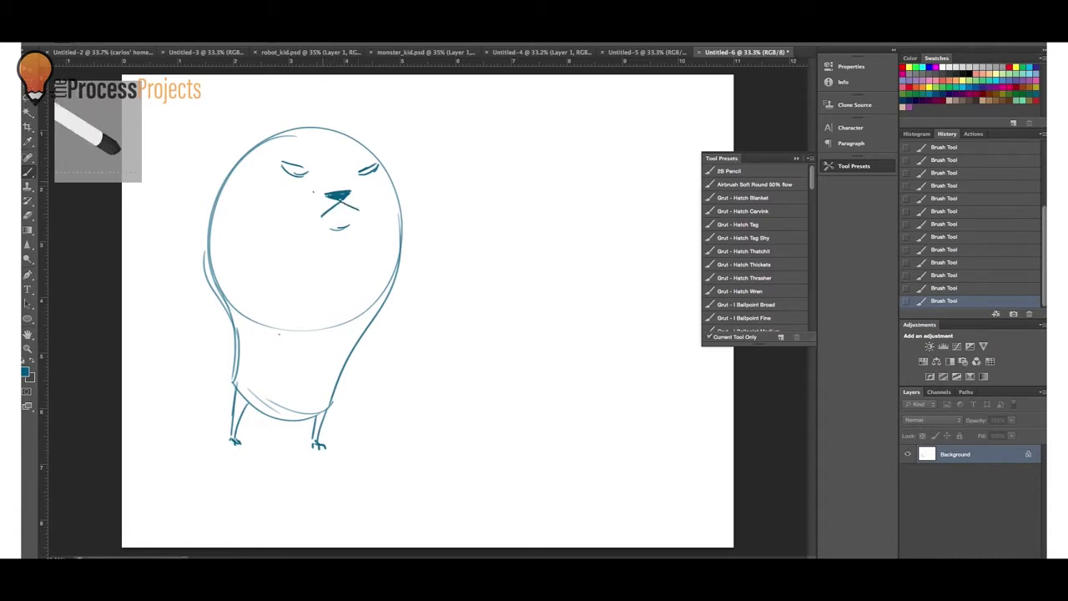
{"action": "mouse_move", "coordinate": [233, 167]}
{"action": "left_mouse_down"}
{"action": "mouse_move", "coordinate": [237, 144]}
{"action": "mouse_move", "coordinate": [252, 152]}
{"action": "left_mouse_up"}
{"action": "mouse_move", "coordinate": [365, 147]}
{"action": "left_mouse_down"}
{"action": "mouse_move", "coordinate": [380, 155]}
{"action": "mouse_move", "coordinate": [377, 141]}
{"action": "left_mouse_up"}
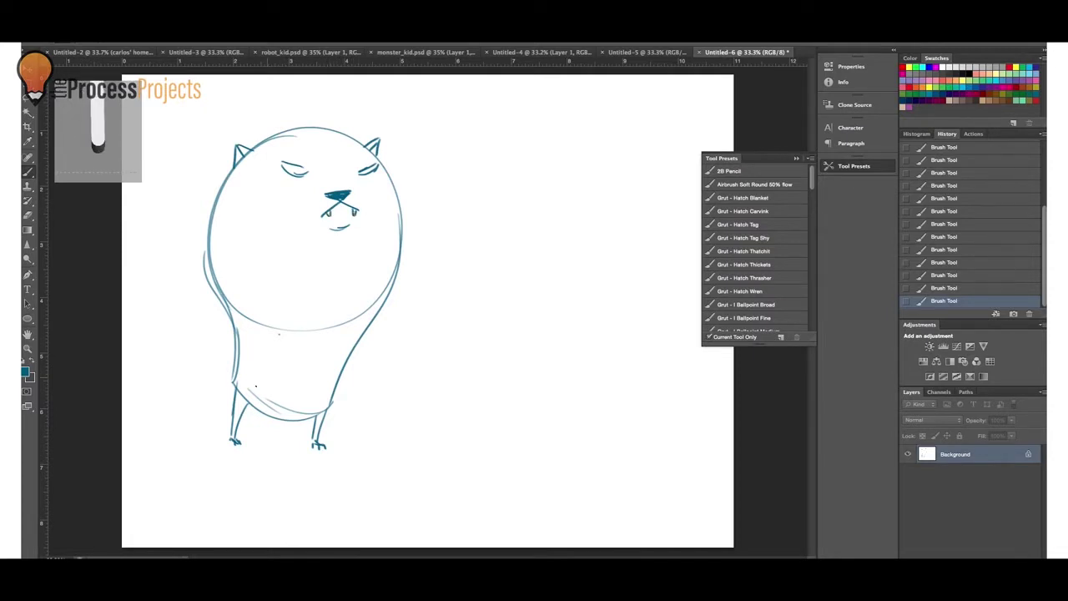
- Draw two long, heavy arms hanging beside the first monster's body, ending in jagged claws
{"action": "mouse_move", "coordinate": [225, 179]}
{"action": "left_mouse_down"}
{"action": "mouse_move", "coordinate": [215, 210]}
{"action": "mouse_move", "coordinate": [244, 363]}
{"action": "left_mouse_up"}
{"action": "mouse_move", "coordinate": [245, 282]}
{"action": "left_mouse_down"}
{"action": "mouse_move", "coordinate": [288, 359]}
{"action": "mouse_move", "coordinate": [254, 368]}
{"action": "mouse_move", "coordinate": [267, 389]}
{"action": "mouse_move", "coordinate": [288, 385]}
{"action": "left_mouse_up"}
{"action": "left_click_drag", "start_coordinate": [402, 256], "coordinate": [378, 374]}
{"action": "mouse_move", "coordinate": [343, 321]}
{"action": "left_mouse_down"}
{"action": "mouse_move", "coordinate": [346, 406]}
{"action": "mouse_move", "coordinate": [374, 376]}
{"action": "left_mouse_up"}
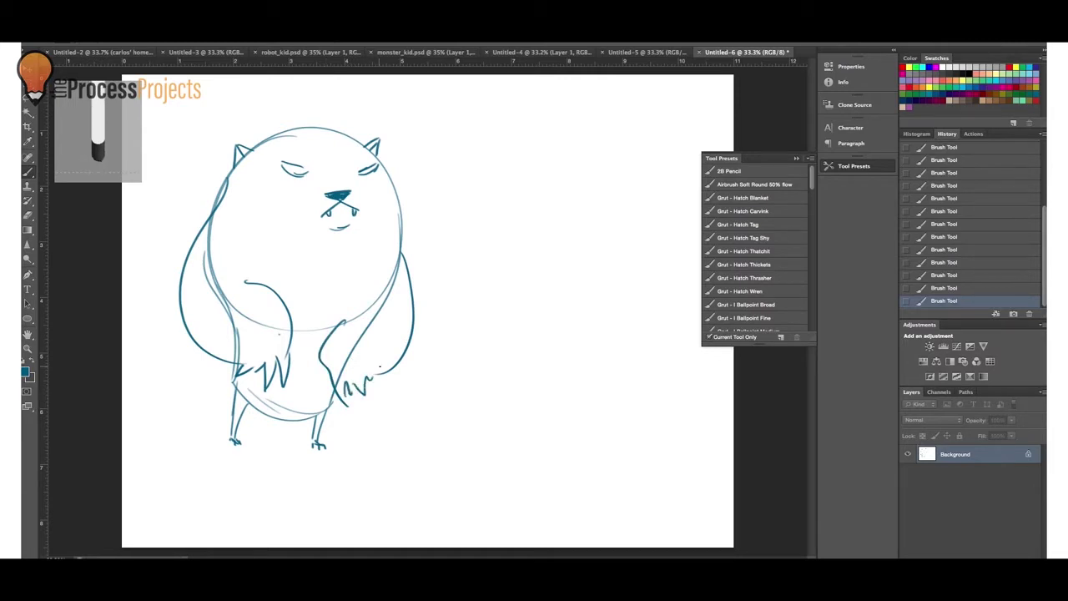
- Collapse the tool presets list and sketch a second, pear-shaped monster to the first one's right, with stubby legs and rounded toes
{"action": "left_click", "coordinate": [845, 166]}
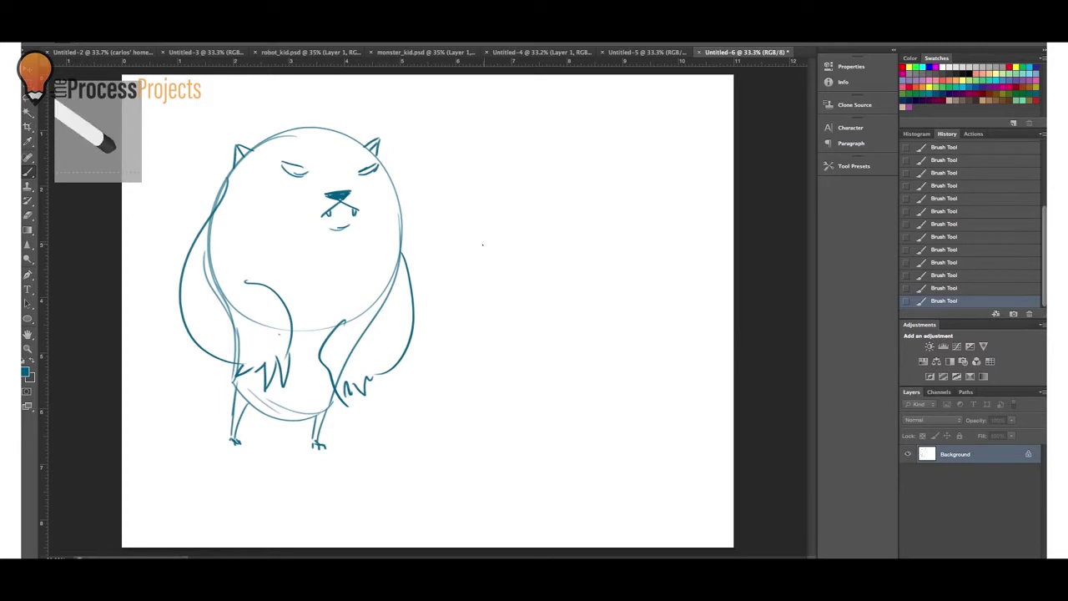
{"action": "mouse_move", "coordinate": [488, 292]}
{"action": "left_mouse_down"}
{"action": "mouse_move", "coordinate": [461, 446]}
{"action": "mouse_move", "coordinate": [472, 260]}
{"action": "left_mouse_up"}
{"action": "left_click_drag", "start_coordinate": [461, 307], "coordinate": [538, 244]}
{"action": "left_click_drag", "start_coordinate": [531, 282], "coordinate": [524, 442]}
{"action": "left_click_drag", "start_coordinate": [491, 448], "coordinate": [464, 451]}
{"action": "mouse_move", "coordinate": [431, 409]}
{"action": "left_mouse_down"}
{"action": "mouse_move", "coordinate": [441, 458]}
{"action": "mouse_move", "coordinate": [575, 454]}
{"action": "mouse_move", "coordinate": [586, 399]}
{"action": "left_mouse_up"}
{"action": "mouse_move", "coordinate": [529, 442]}
{"action": "left_mouse_down"}
{"action": "mouse_move", "coordinate": [530, 459]}
{"action": "mouse_move", "coordinate": [576, 453]}
{"action": "left_mouse_up"}
{"action": "left_click_drag", "start_coordinate": [441, 458], "coordinate": [548, 454]}
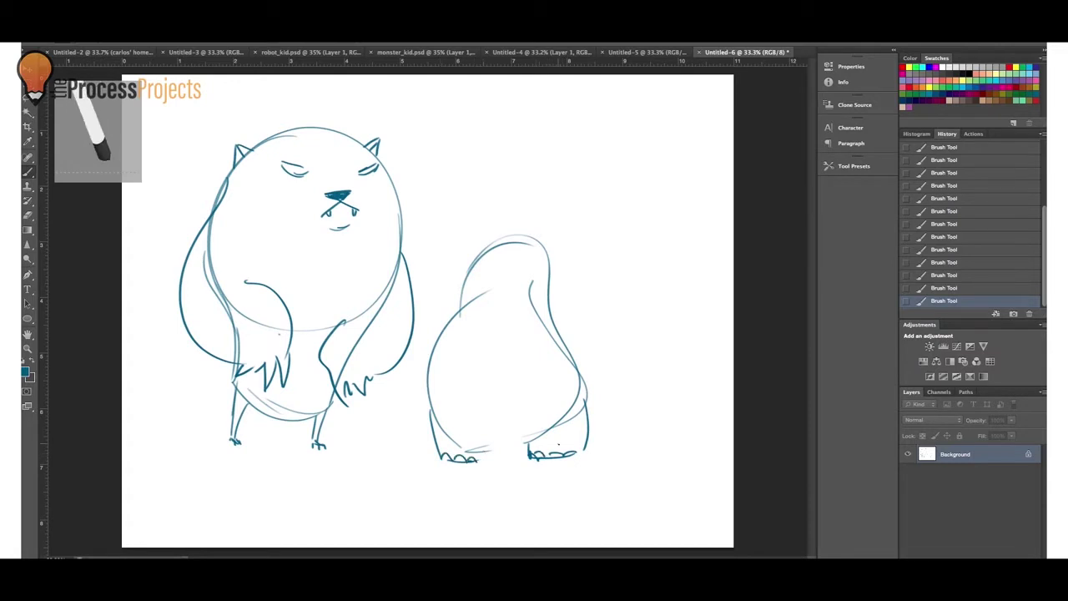
- Outline a large round belly on the second monster and close the body's lower edge between the feet
{"action": "left_click_drag", "start_coordinate": [464, 447], "coordinate": [511, 444]}
{"action": "mouse_move", "coordinate": [492, 451]}
{"action": "left_mouse_down"}
{"action": "mouse_move", "coordinate": [529, 454]}
{"action": "mouse_move", "coordinate": [526, 444]}
{"action": "left_mouse_up"}
{"action": "left_click_drag", "start_coordinate": [506, 448], "coordinate": [526, 441]}
{"action": "mouse_move", "coordinate": [431, 417]}
{"action": "left_mouse_down"}
{"action": "mouse_move", "coordinate": [489, 309]}
{"action": "mouse_move", "coordinate": [554, 426]}
{"action": "left_mouse_up"}
{"action": "mouse_move", "coordinate": [491, 314]}
{"action": "left_mouse_down"}
{"action": "mouse_move", "coordinate": [550, 439]}
{"action": "mouse_move", "coordinate": [519, 343]}
{"action": "left_mouse_up"}
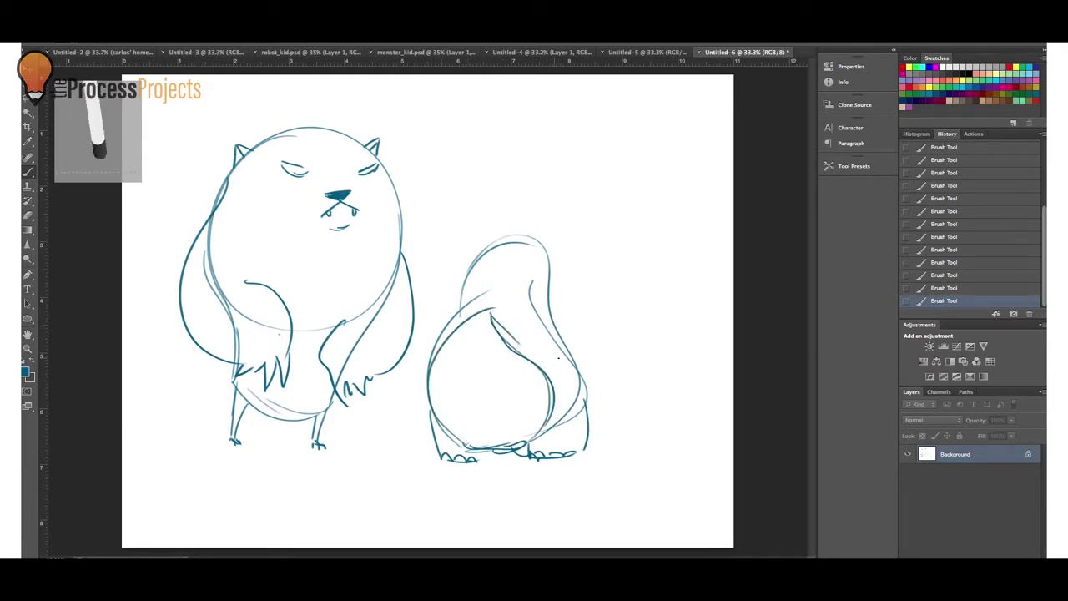
- Draw two thick curved arms raised on either side of the second monster, each ending in a small clawed hand
{"action": "left_click_drag", "start_coordinate": [546, 310], "coordinate": [571, 297]}
{"action": "mouse_move", "coordinate": [578, 368]}
{"action": "left_mouse_down"}
{"action": "mouse_move", "coordinate": [599, 246]}
{"action": "mouse_move", "coordinate": [560, 306]}
{"action": "left_mouse_up"}
{"action": "mouse_move", "coordinate": [584, 266]}
{"action": "left_mouse_down"}
{"action": "mouse_move", "coordinate": [577, 259]}
{"action": "mouse_move", "coordinate": [601, 238]}
{"action": "left_mouse_up"}
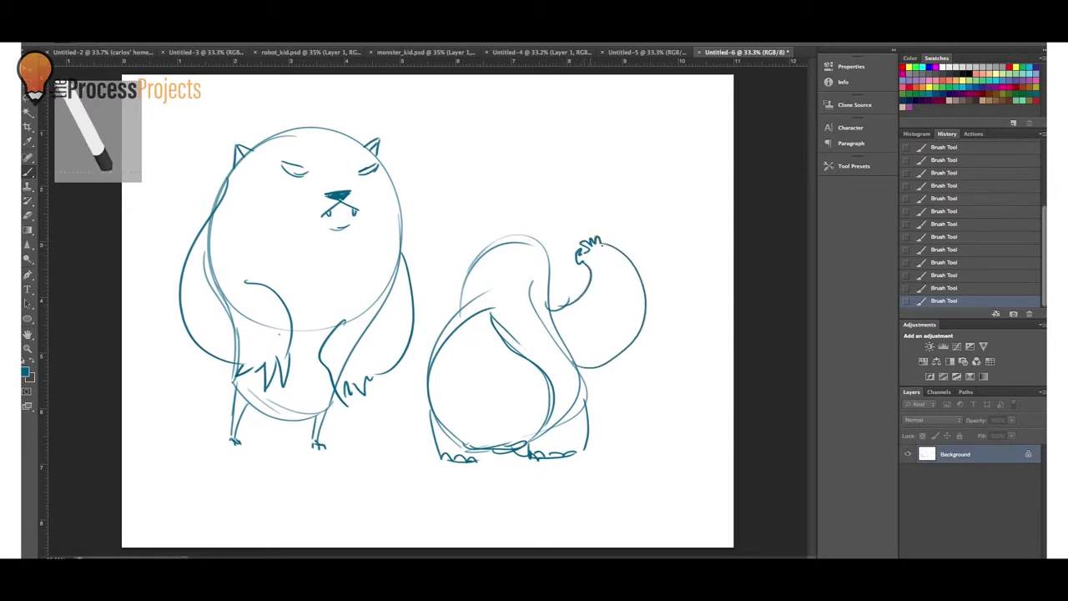
{"action": "left_click_drag", "start_coordinate": [396, 368], "coordinate": [432, 272]}
{"action": "mouse_move", "coordinate": [427, 340]}
{"action": "left_mouse_down"}
{"action": "mouse_move", "coordinate": [450, 276]}
{"action": "mouse_move", "coordinate": [431, 274]}
{"action": "left_mouse_up"}
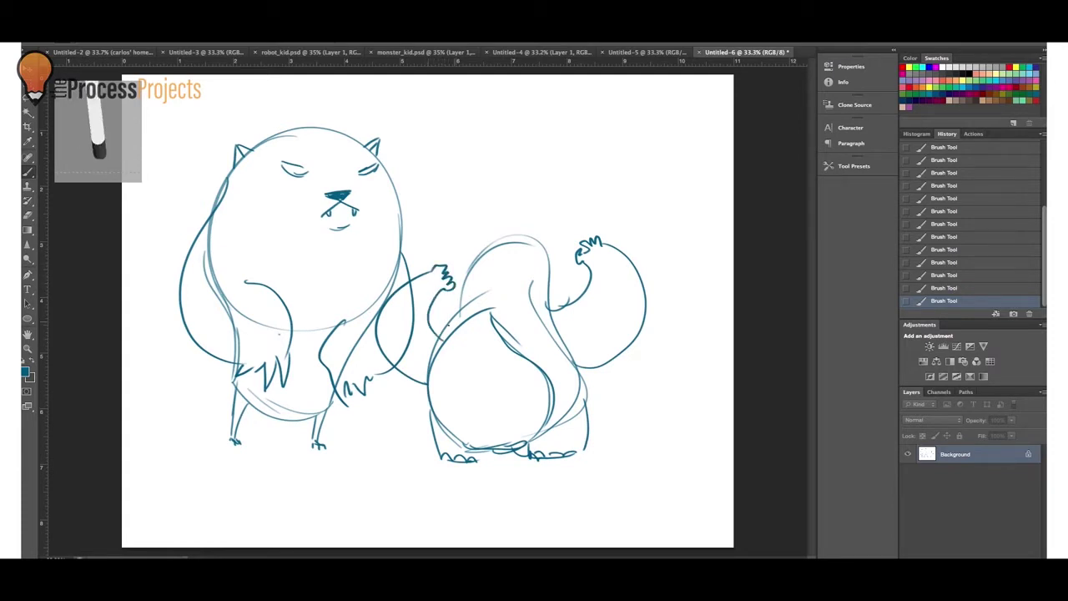
- Give the second monster a wide open mouth with jagged teeth, angry eyes, a snout and two small horns
{"action": "mouse_move", "coordinate": [458, 310]}
{"action": "left_mouse_down"}
{"action": "mouse_move", "coordinate": [491, 308]}
{"action": "mouse_move", "coordinate": [512, 276]}
{"action": "mouse_move", "coordinate": [470, 291]}
{"action": "mouse_move", "coordinate": [516, 279]}
{"action": "left_mouse_up"}
{"action": "mouse_move", "coordinate": [462, 330]}
{"action": "left_mouse_down"}
{"action": "mouse_move", "coordinate": [497, 337]}
{"action": "mouse_move", "coordinate": [539, 321]}
{"action": "mouse_move", "coordinate": [536, 288]}
{"action": "left_mouse_up"}
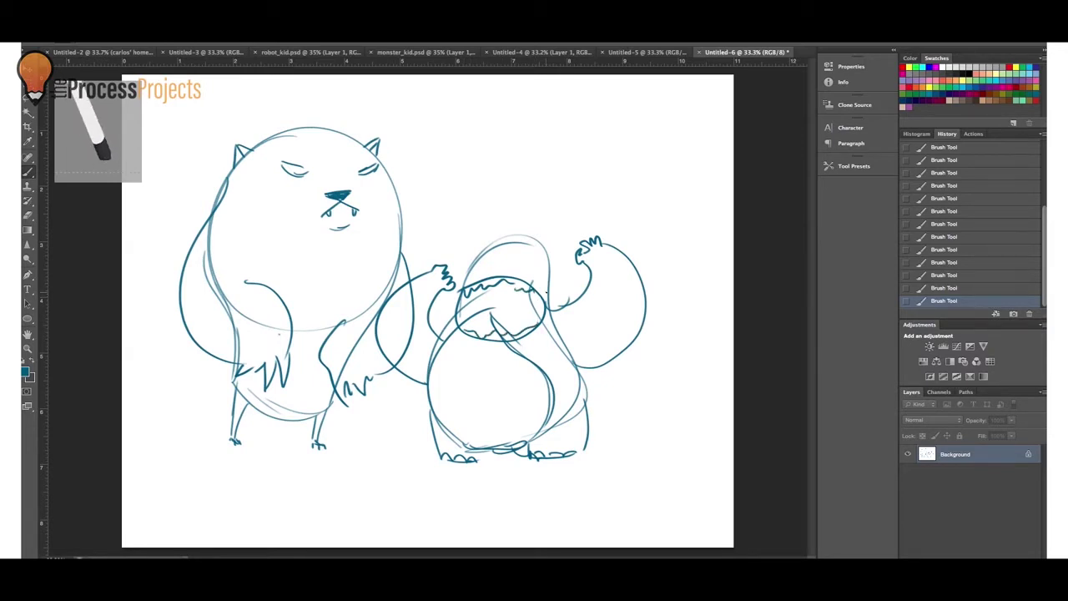
{"action": "mouse_move", "coordinate": [507, 267]}
{"action": "left_mouse_down"}
{"action": "mouse_move", "coordinate": [533, 262]}
{"action": "mouse_move", "coordinate": [474, 269]}
{"action": "mouse_move", "coordinate": [506, 272]}
{"action": "mouse_move", "coordinate": [482, 249]}
{"action": "mouse_move", "coordinate": [548, 250]}
{"action": "left_mouse_up"}
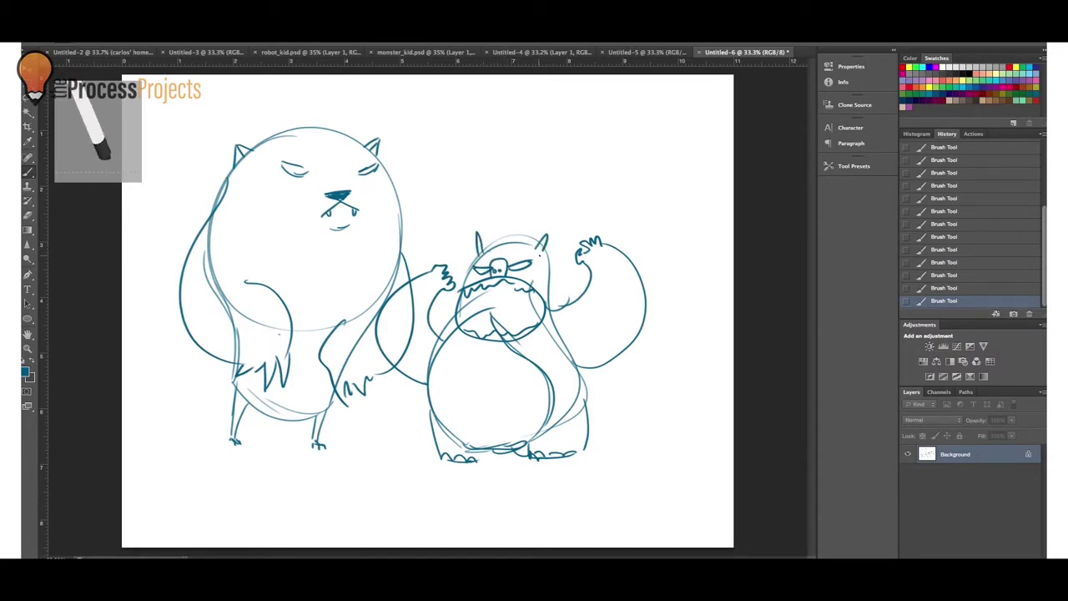
- Sketch a wide oval monster head above the second monster with an open toothy mouth, a tongue and angry round eyes
{"action": "mouse_move", "coordinate": [446, 162]}
{"action": "left_mouse_down"}
{"action": "mouse_move", "coordinate": [551, 151]}
{"action": "mouse_move", "coordinate": [464, 182]}
{"action": "left_mouse_up"}
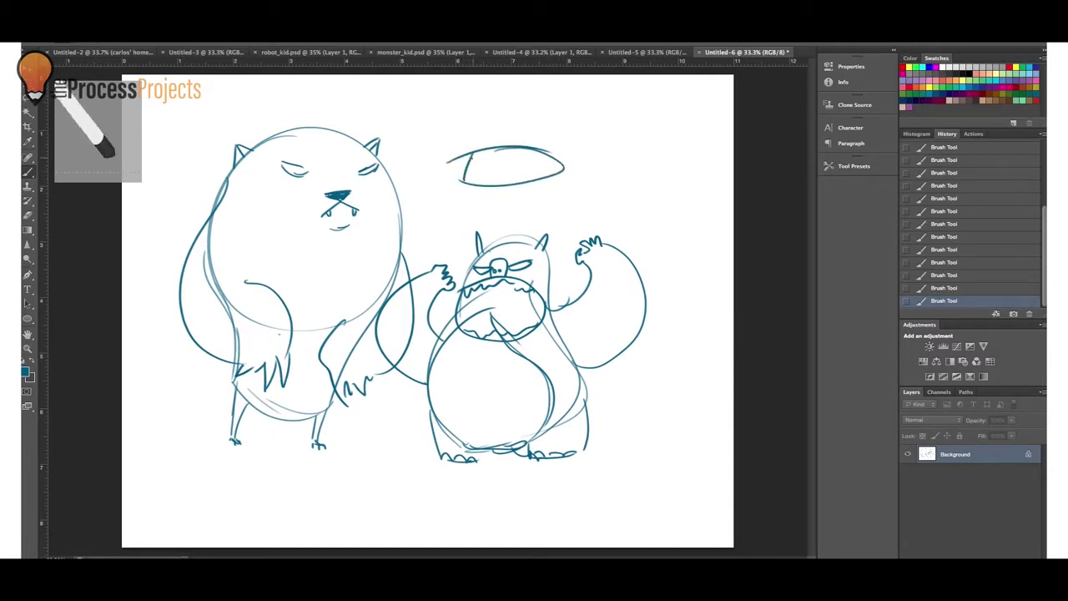
{"action": "left_click_drag", "start_coordinate": [495, 150], "coordinate": [506, 151]}
{"action": "mouse_move", "coordinate": [511, 149]}
{"action": "left_mouse_down"}
{"action": "mouse_move", "coordinate": [522, 152]}
{"action": "mouse_move", "coordinate": [477, 189]}
{"action": "mouse_move", "coordinate": [526, 167]}
{"action": "left_mouse_up"}
{"action": "mouse_move", "coordinate": [517, 96]}
{"action": "left_mouse_down"}
{"action": "mouse_move", "coordinate": [445, 163]}
{"action": "mouse_move", "coordinate": [472, 129]}
{"action": "mouse_move", "coordinate": [517, 122]}
{"action": "mouse_move", "coordinate": [526, 131]}
{"action": "left_mouse_up"}
{"action": "mouse_move", "coordinate": [455, 132]}
{"action": "left_mouse_down"}
{"action": "mouse_move", "coordinate": [461, 142]}
{"action": "mouse_move", "coordinate": [524, 112]}
{"action": "left_mouse_up"}
{"action": "left_click_drag", "start_coordinate": [456, 183], "coordinate": [600, 148]}
{"action": "left_click_drag", "start_coordinate": [517, 95], "coordinate": [611, 150]}
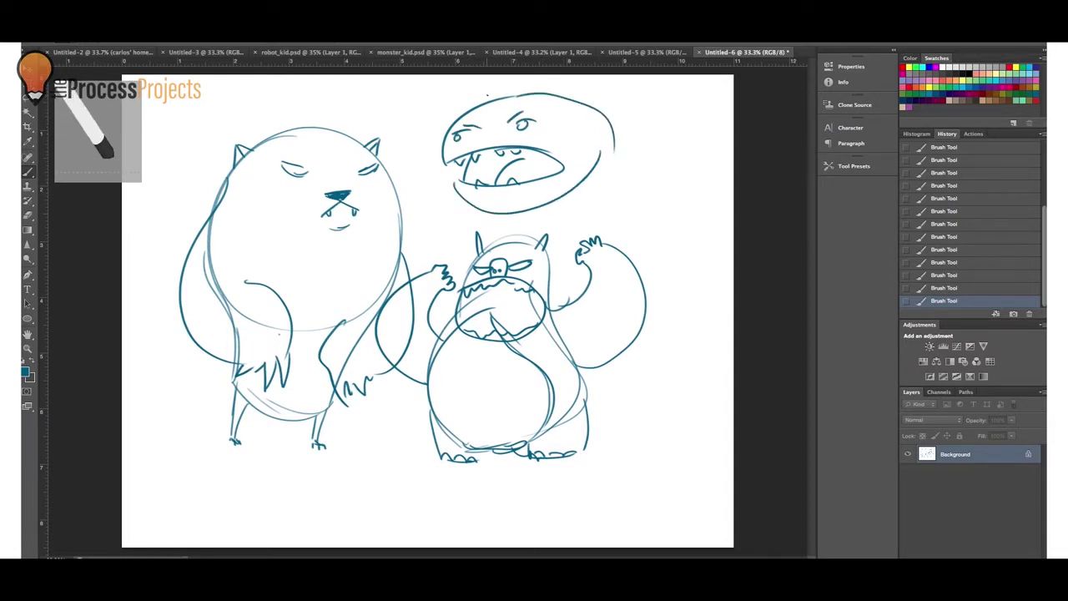
- Sketch a fourth monster's dome-shaped head below the first two figures, with a jagged fringe, half-hidden eyes and a small pointed mouth
{"action": "mouse_move", "coordinate": [346, 422]}
{"action": "left_mouse_down"}
{"action": "mouse_move", "coordinate": [398, 464]}
{"action": "mouse_move", "coordinate": [455, 450]}
{"action": "mouse_move", "coordinate": [447, 483]}
{"action": "left_mouse_up"}
{"action": "left_click_drag", "start_coordinate": [352, 518], "coordinate": [343, 423]}
{"action": "mouse_move", "coordinate": [356, 466]}
{"action": "left_mouse_down"}
{"action": "mouse_move", "coordinate": [386, 478]}
{"action": "mouse_move", "coordinate": [433, 469]}
{"action": "left_mouse_up"}
{"action": "mouse_move", "coordinate": [366, 468]}
{"action": "left_mouse_down"}
{"action": "mouse_move", "coordinate": [401, 491]}
{"action": "mouse_move", "coordinate": [399, 500]}
{"action": "left_mouse_up"}
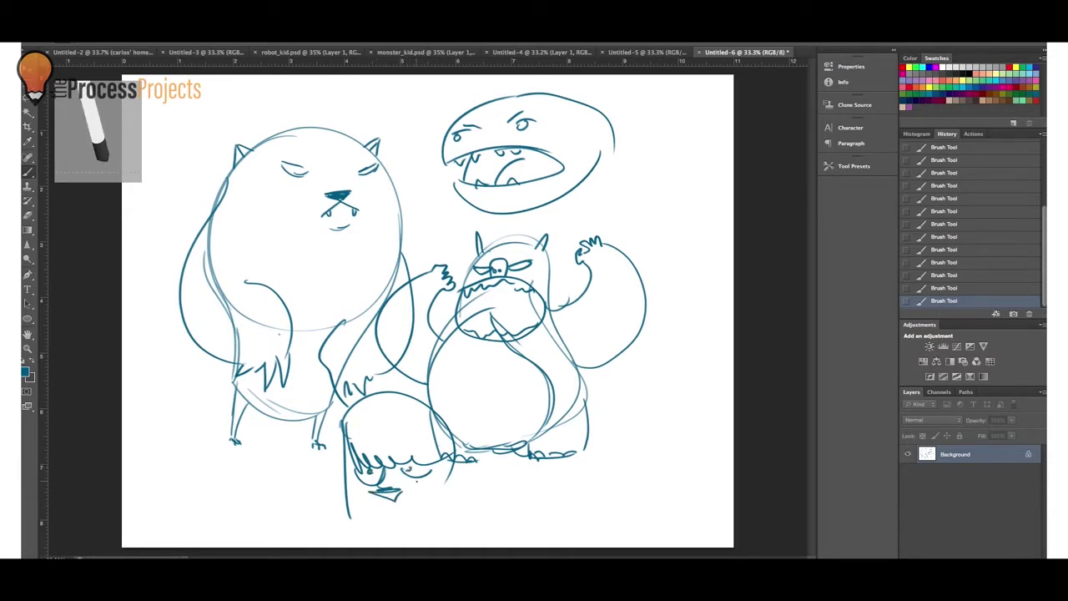